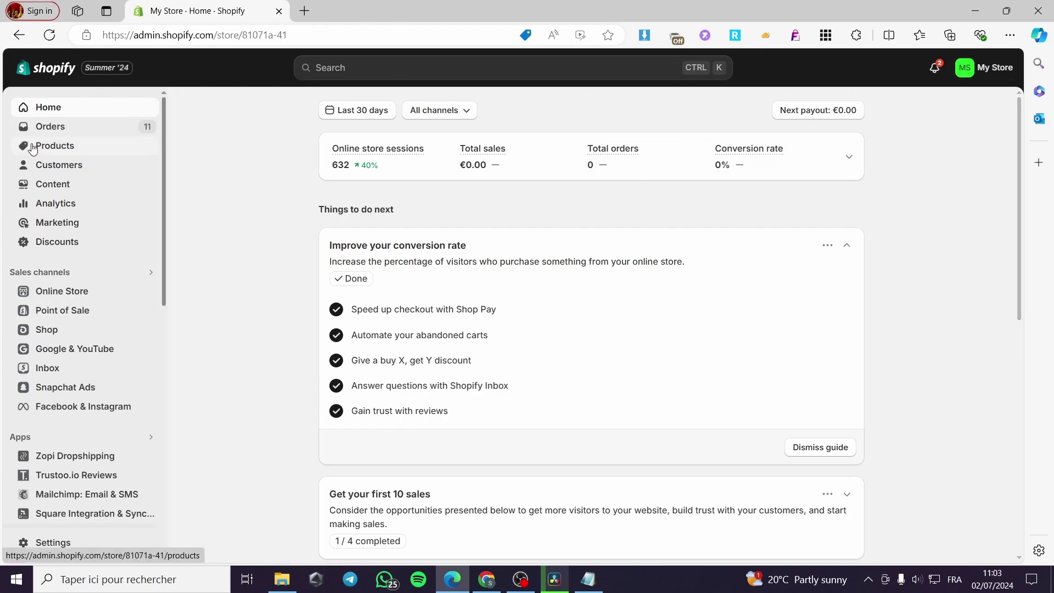
- From the admin, go to Online Store themes and start customizing the live Craft theme
left_click(52, 146)
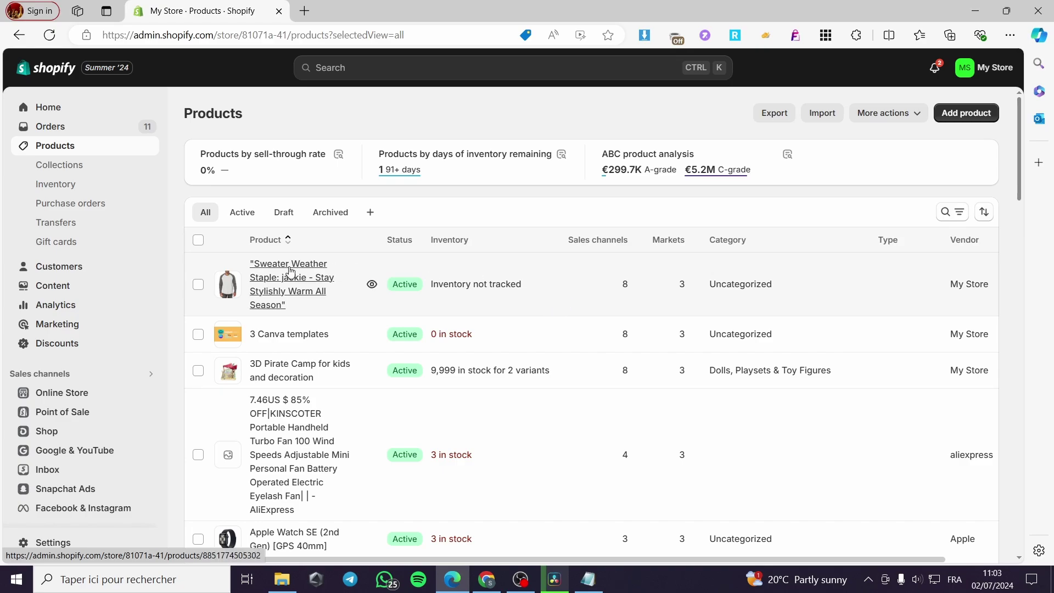
left_click(49, 108)
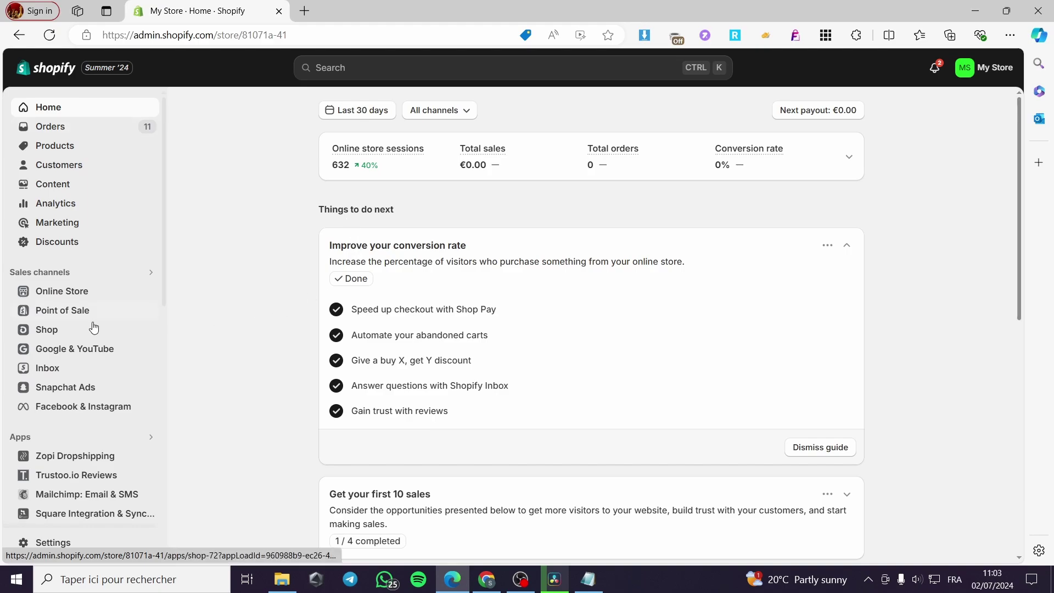
scroll(102, 235, "down", 2)
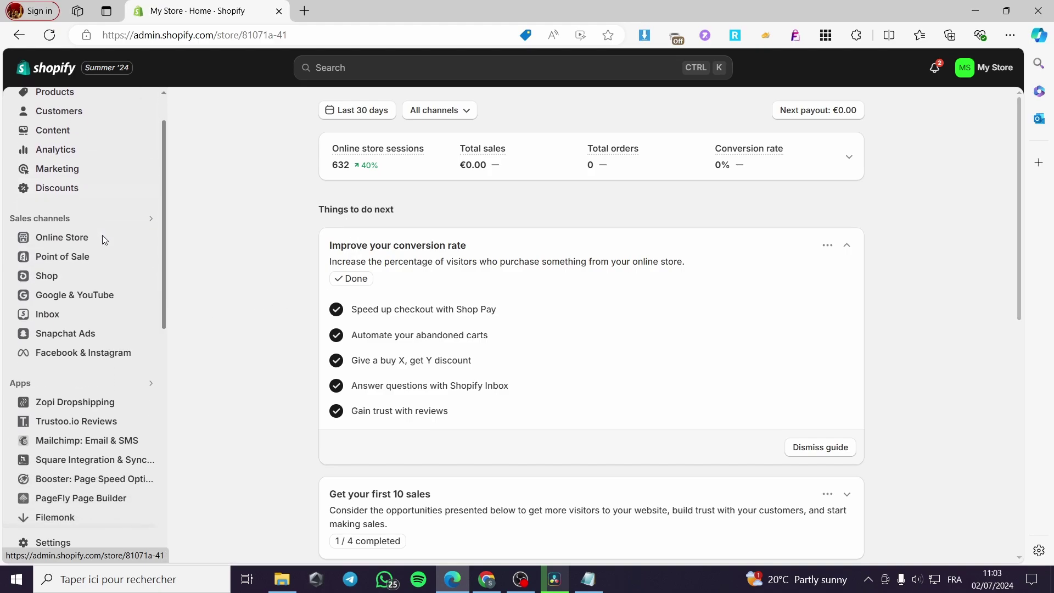
left_click(75, 230)
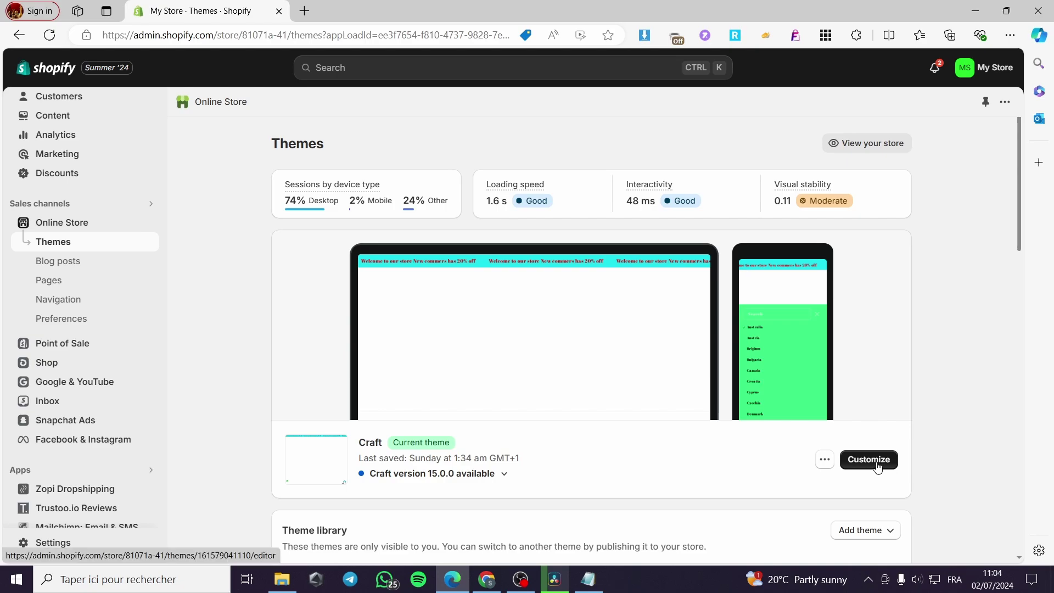
scroll(873, 466, "down", 3)
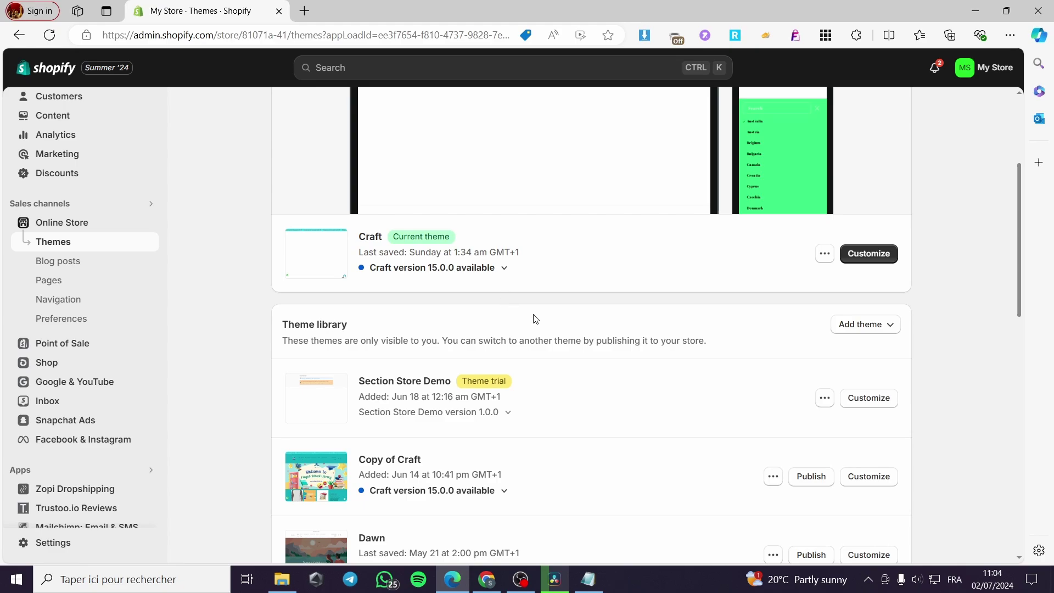
left_click(878, 258)
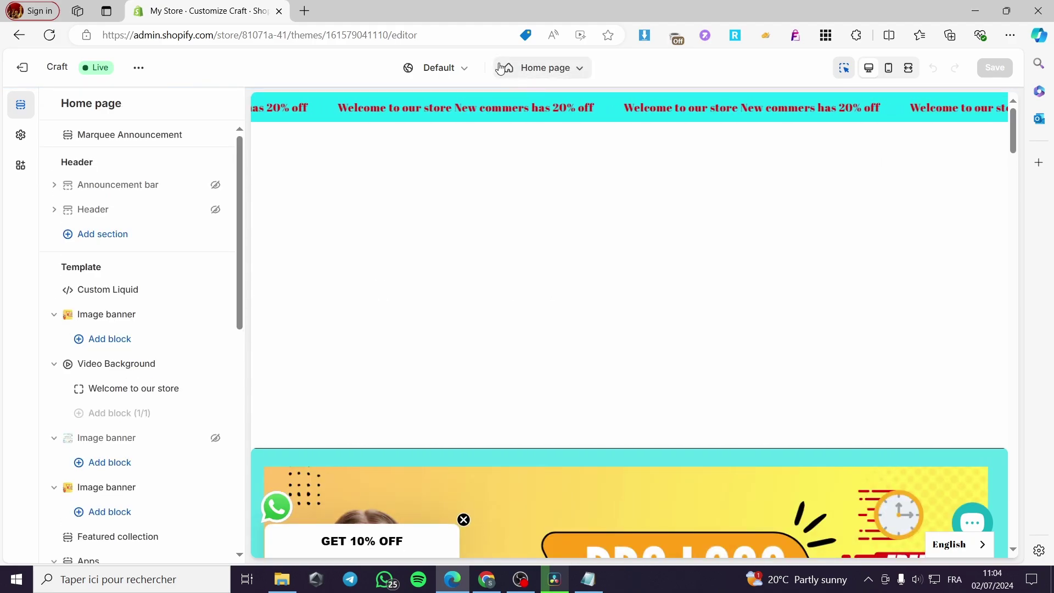
- Switch the editor from the Home page to the Default product template under Products
left_click(568, 73)
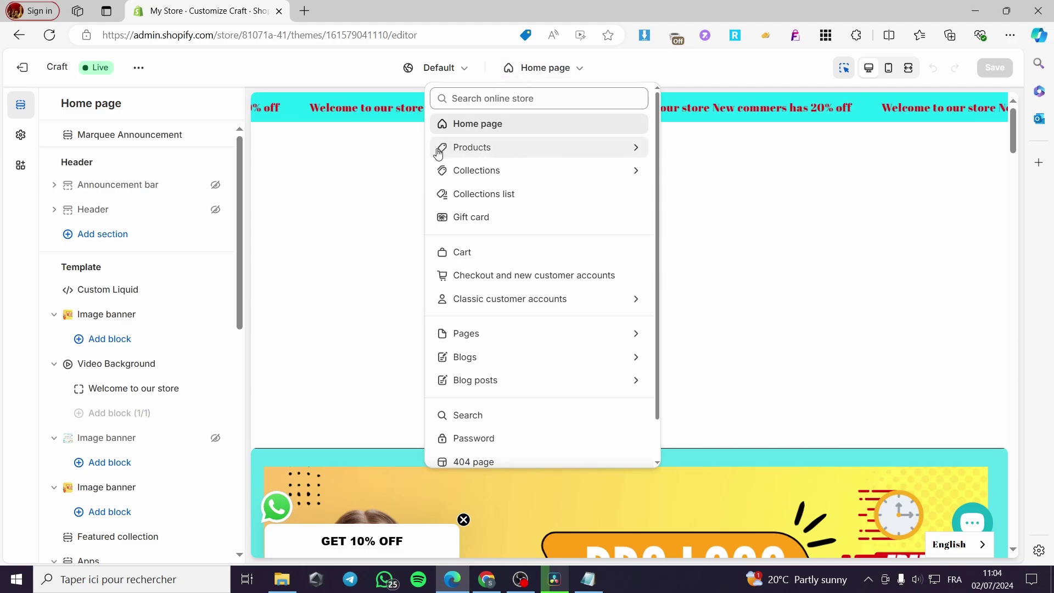
left_click(537, 155)
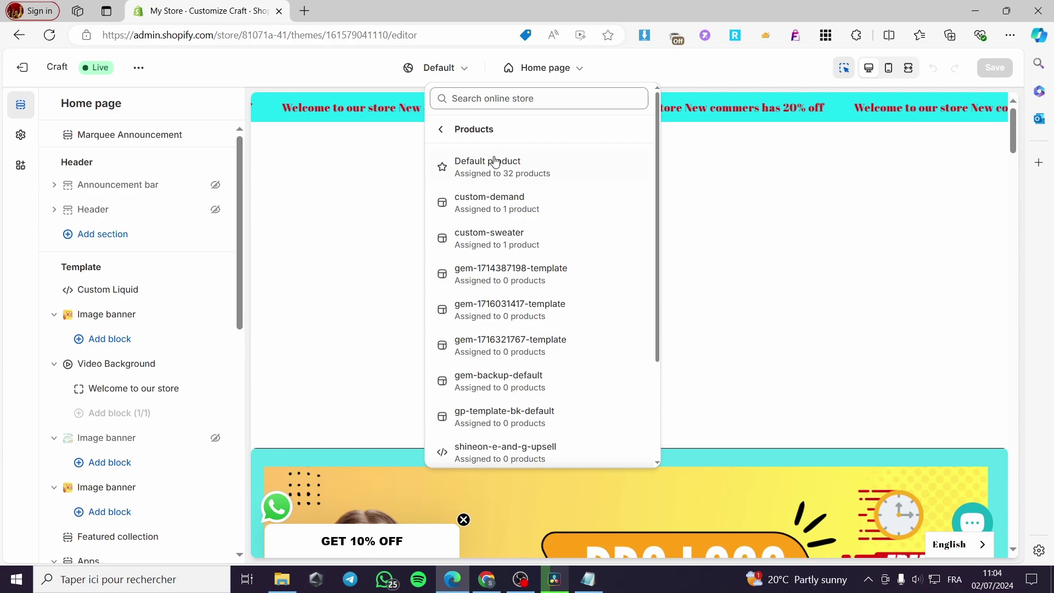
scroll(571, 206, "down", 3)
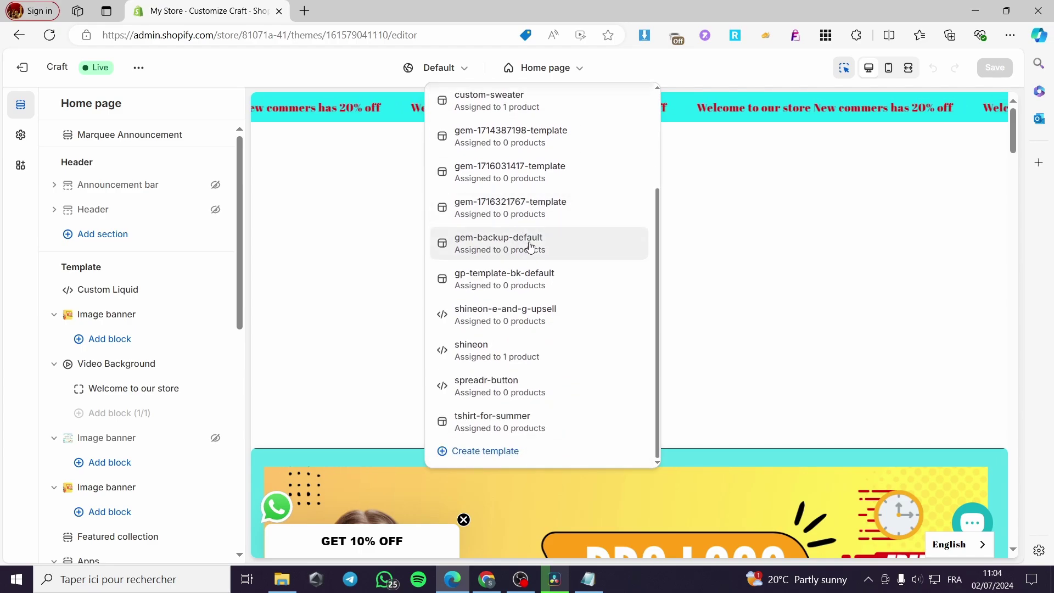
scroll(527, 245, "up", 3)
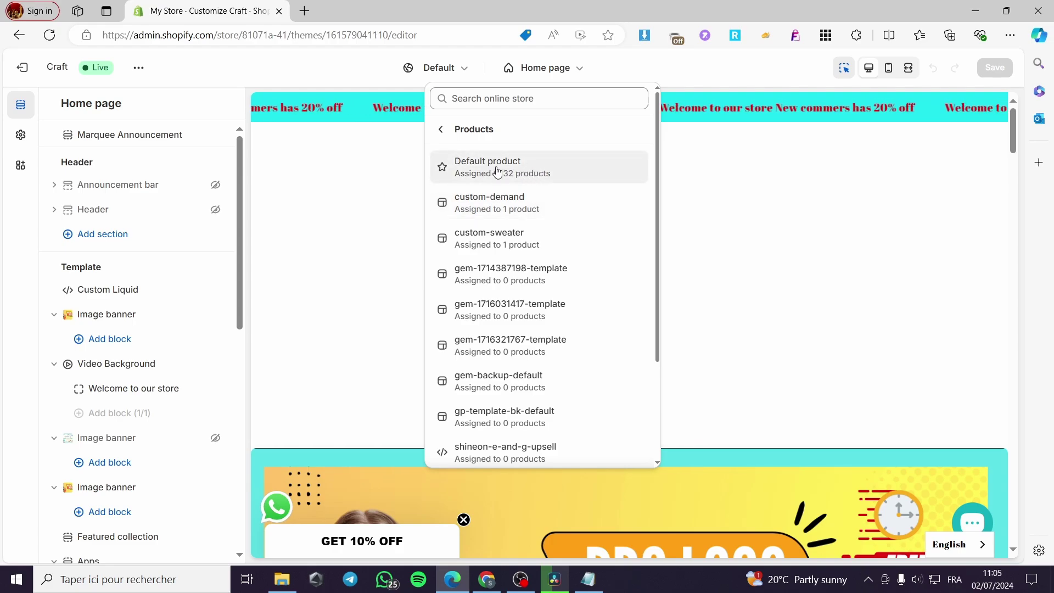
left_click(526, 174)
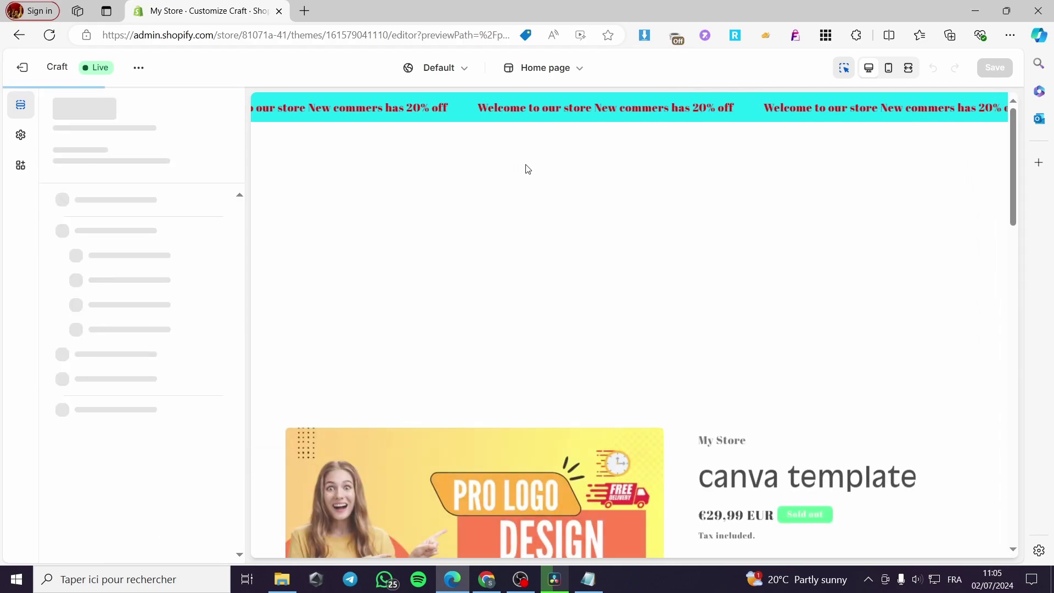
scroll(749, 270, "down", 2)
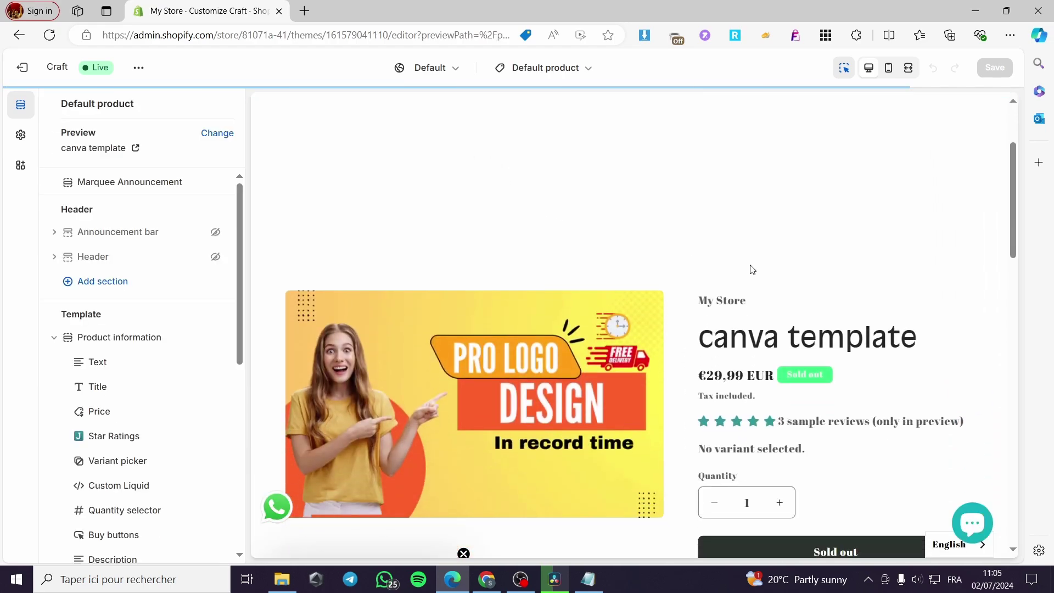
scroll(714, 267, "down", 2)
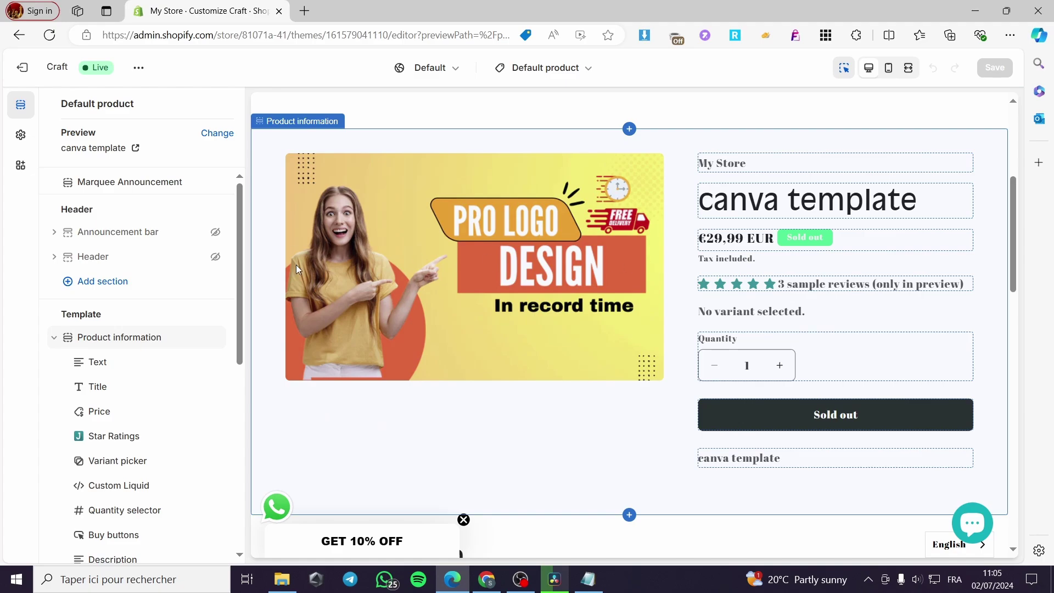
scroll(743, 316, "up", 2)
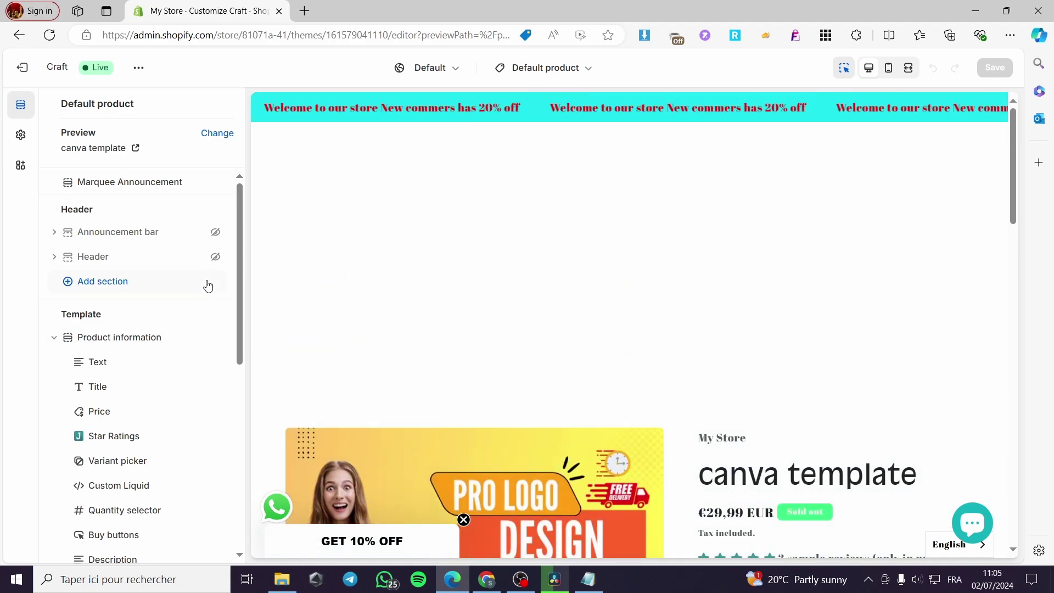
- Change the template's preview product to Sweater Weather Staple instead of canva template
left_click(218, 133)
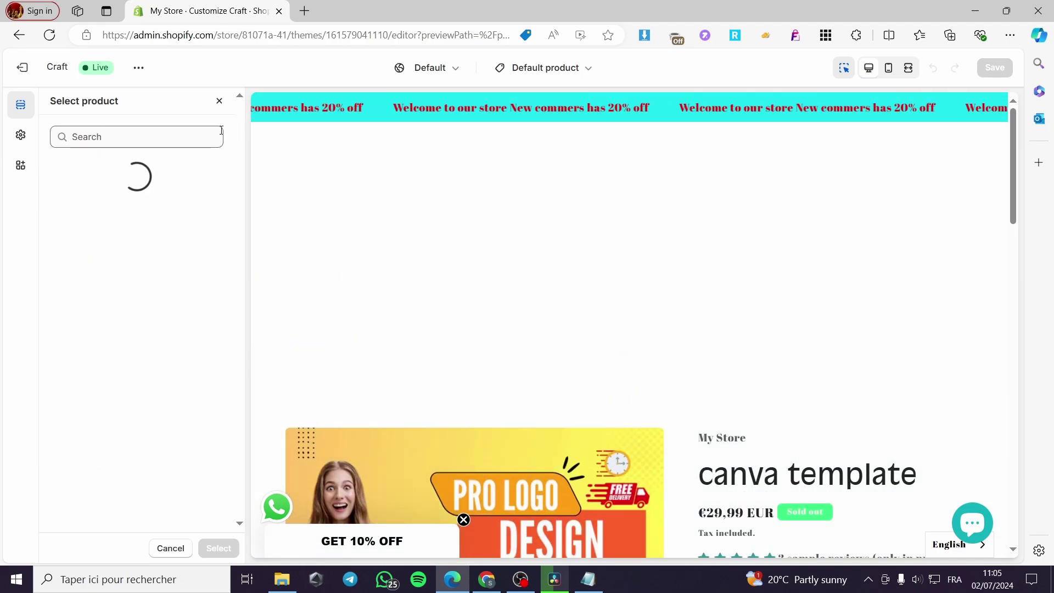
left_click(136, 175)
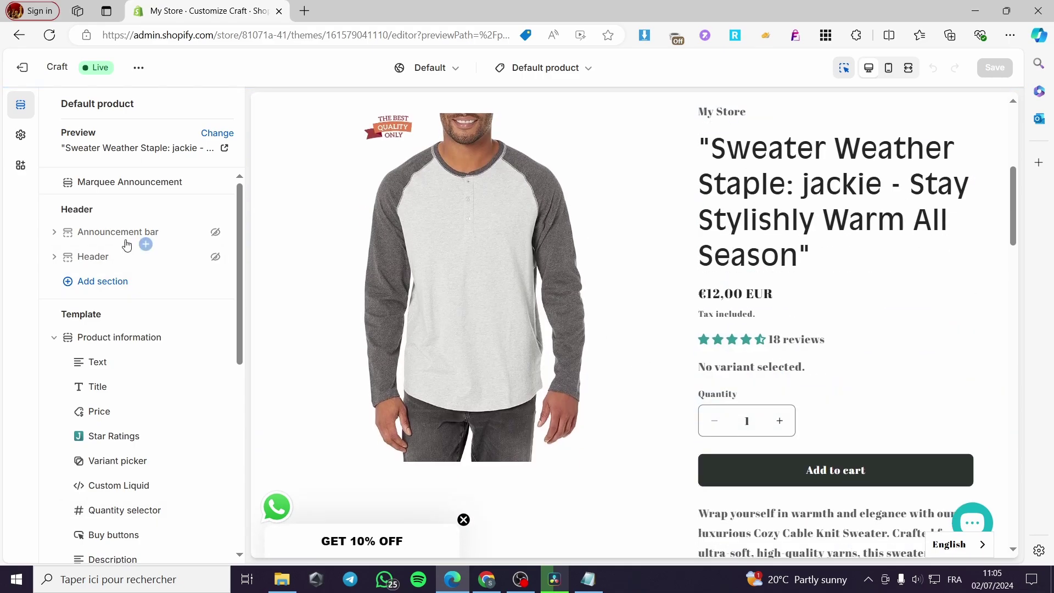
scroll(139, 241, "down", 3)
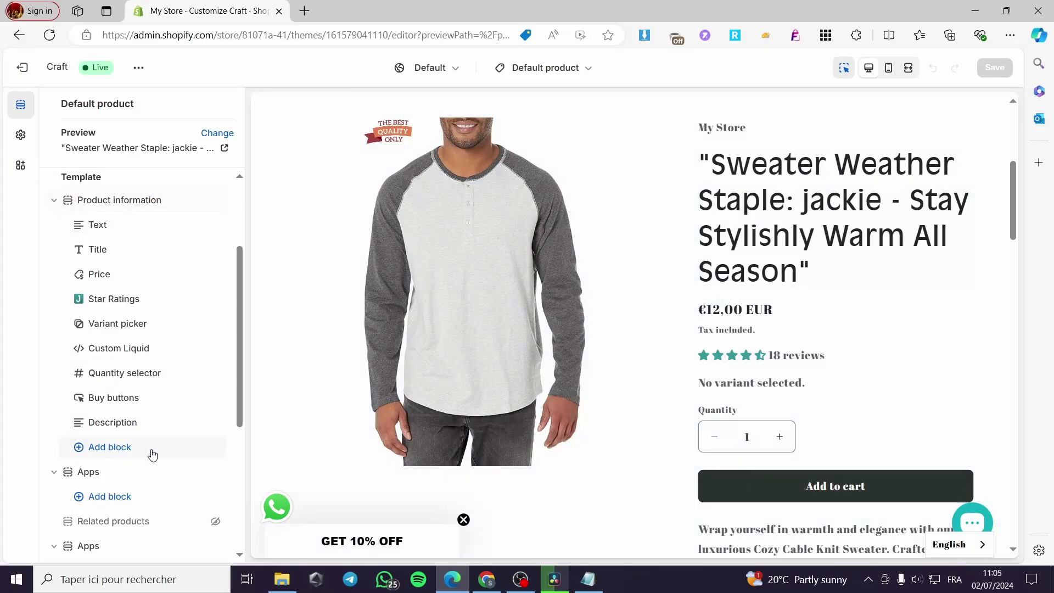
- Add a Custom Liquid block below Description in Product information and open its settings
left_click(117, 448)
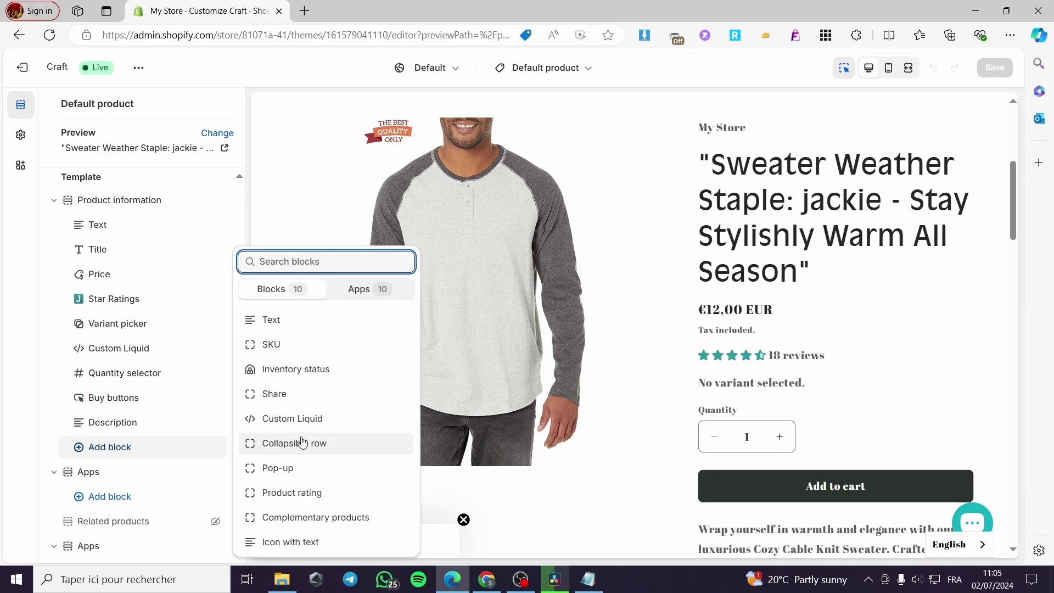
left_click(348, 424)
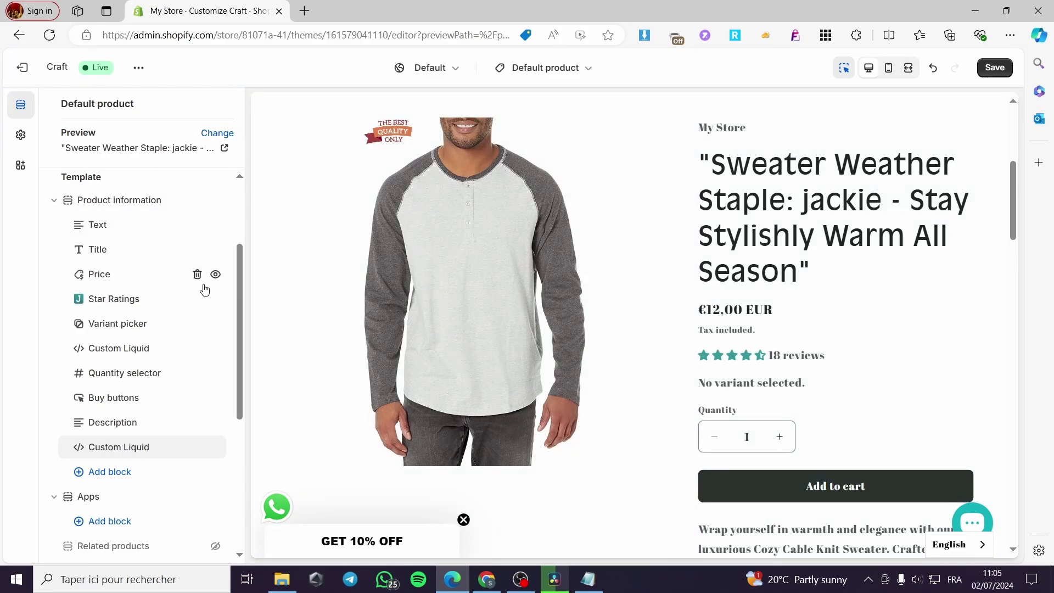
left_click(101, 450)
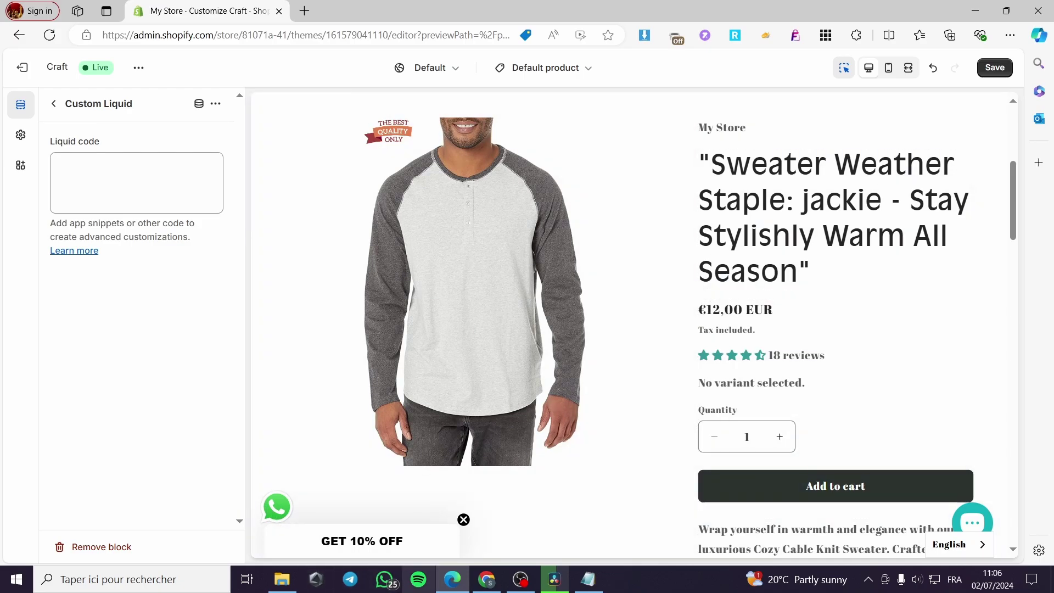
- Copy the WhatsApp order-link HTML from Notepad and return to Shopify's Liquid code field
left_click(601, 576)
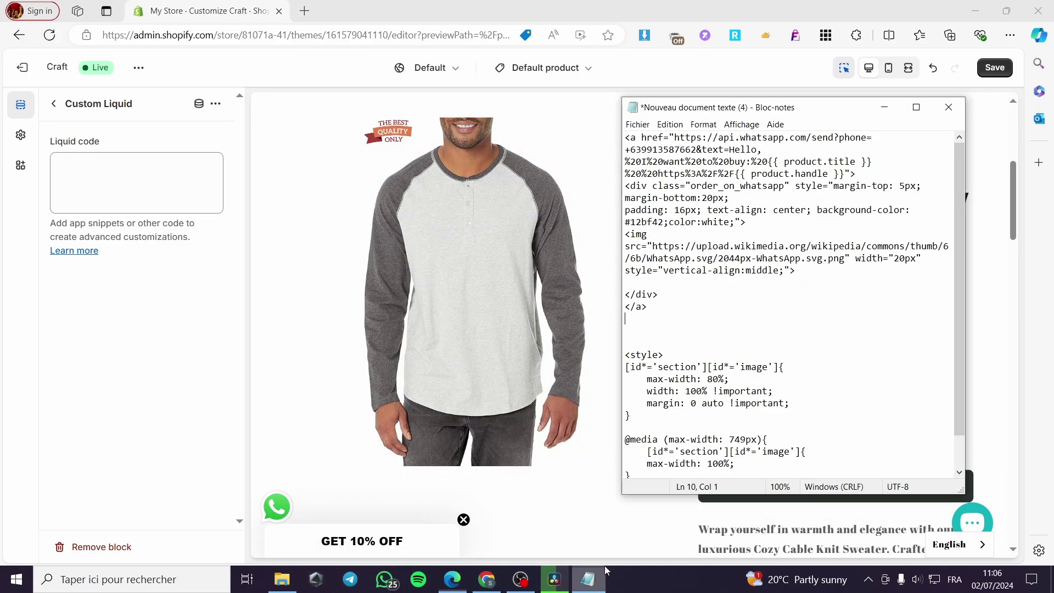
left_click_drag(714, 323, 626, 137)
right_click(647, 154)
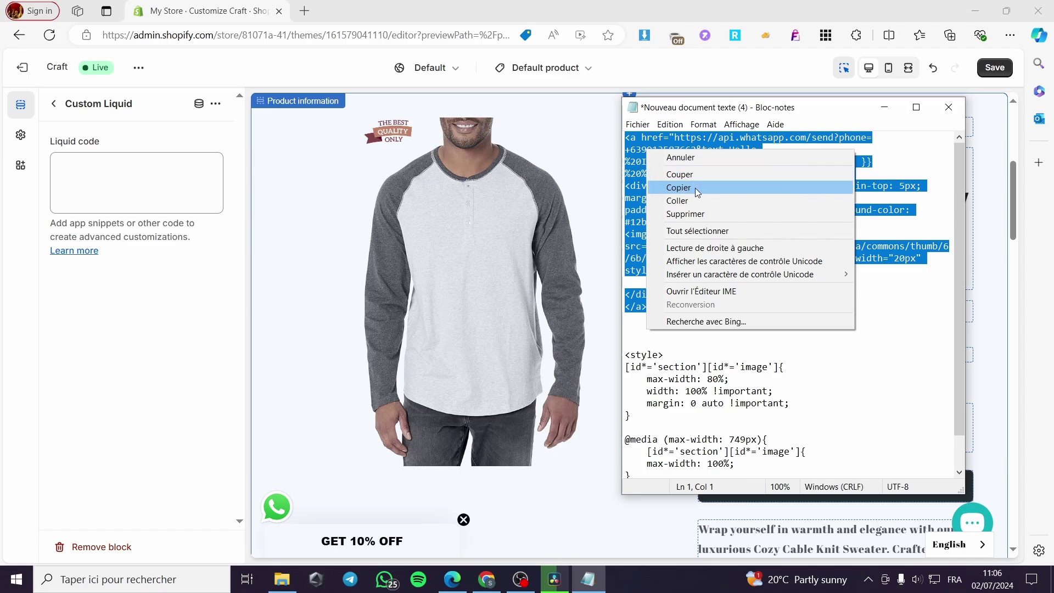
left_click(695, 187)
left_click(129, 189)
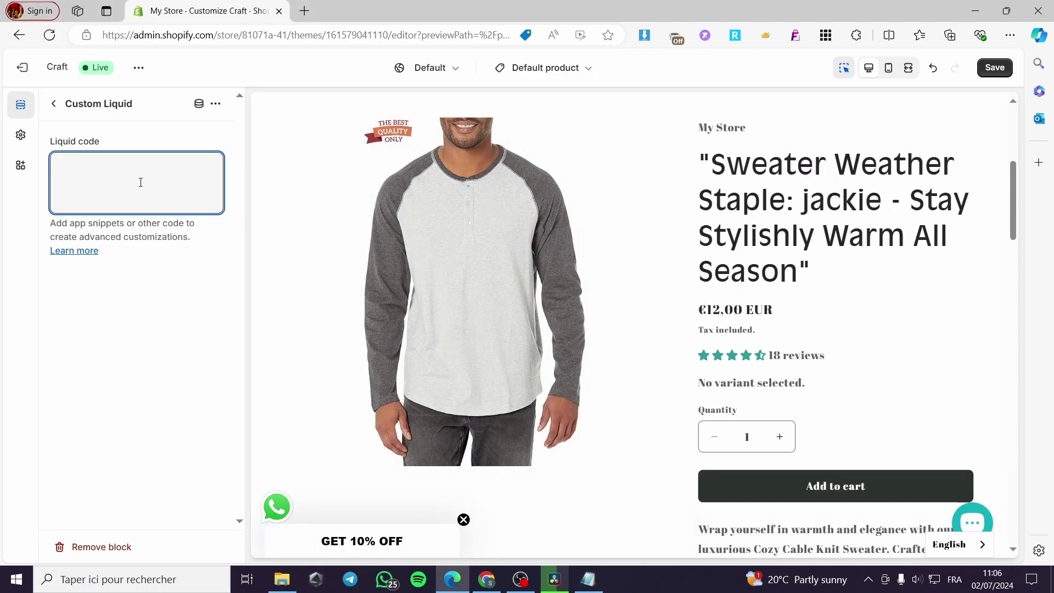
- Paste the WhatsApp link HTML into the Liquid code and replace its phone number with a placeholder number
key("ctrl+v")
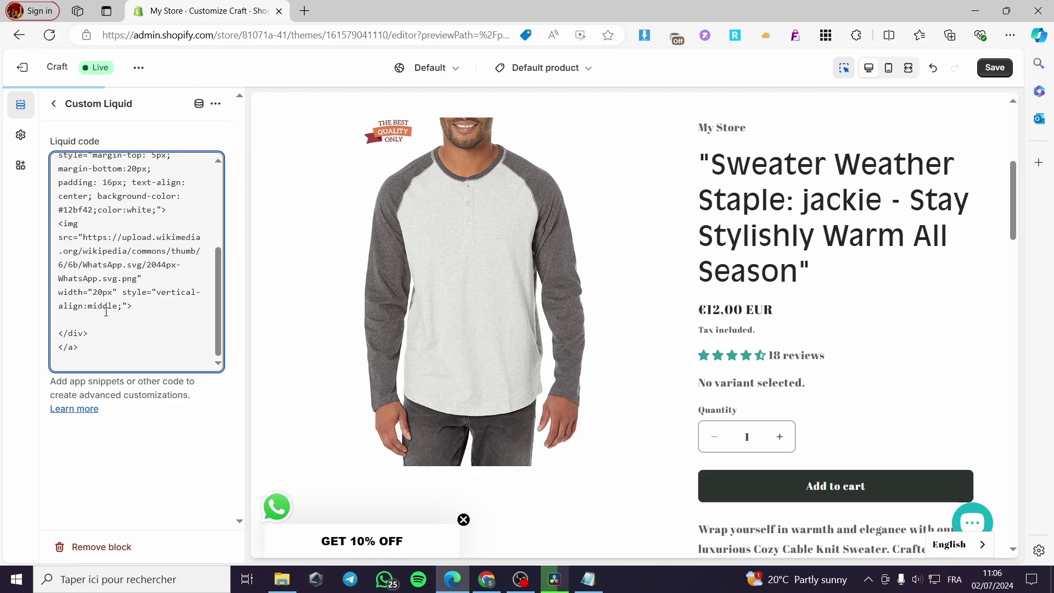
scroll(106, 312, "up", 5)
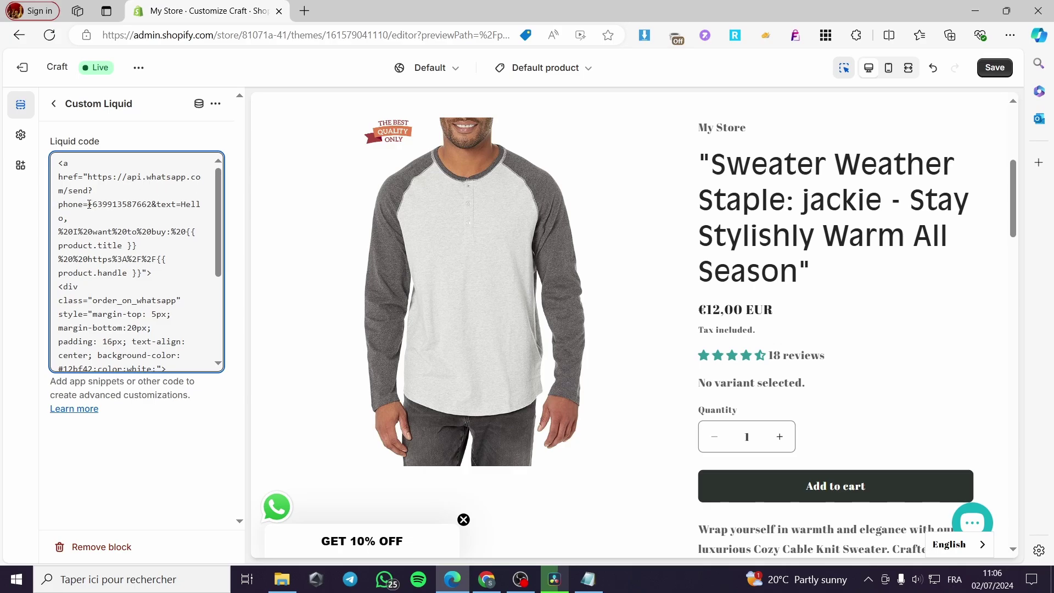
left_click_drag(89, 204, 103, 205)
left_click_drag(135, 202, 100, 205)
left_click(108, 205)
left_click_drag(98, 205, 153, 205)
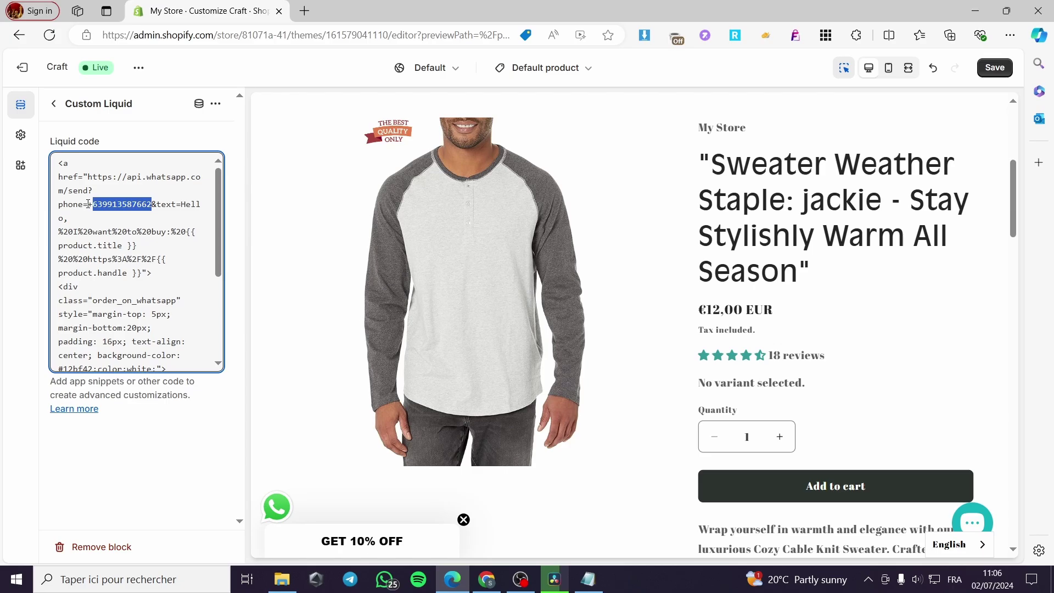
type("1234")
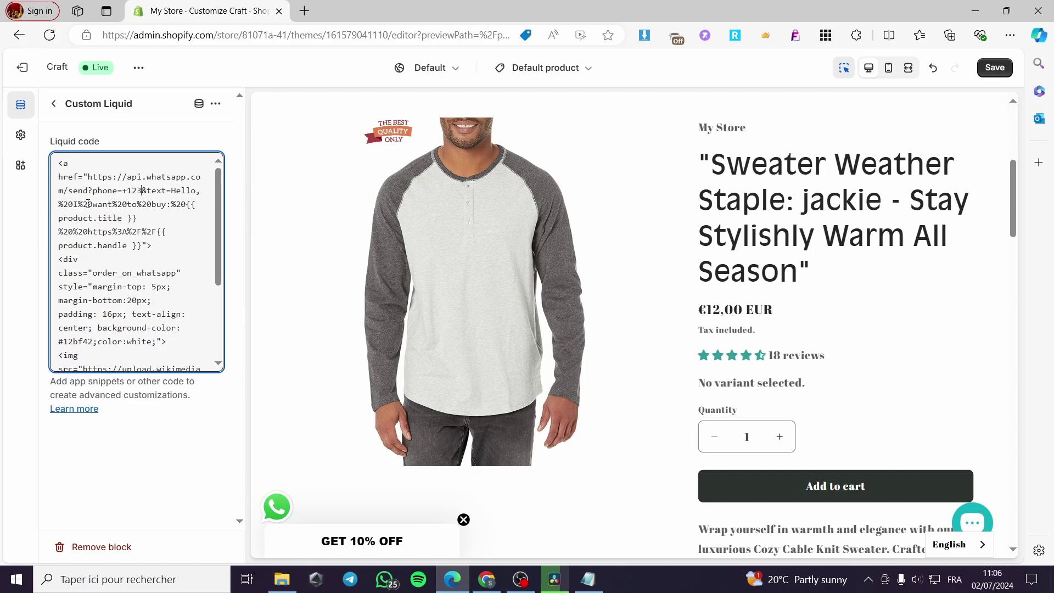
type("56789")
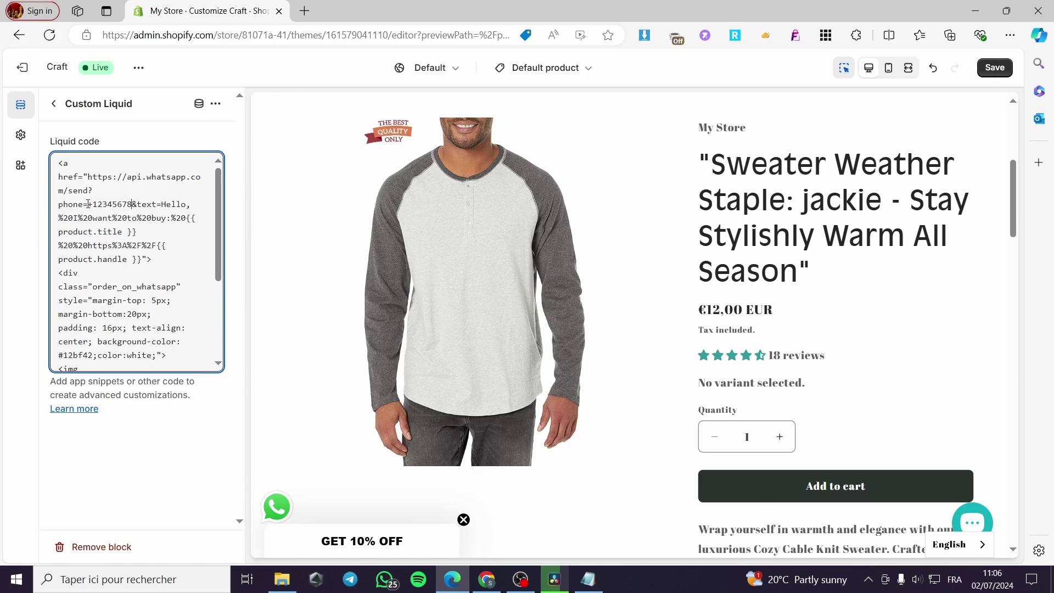
type("0")
scroll(99, 237, "down", 2)
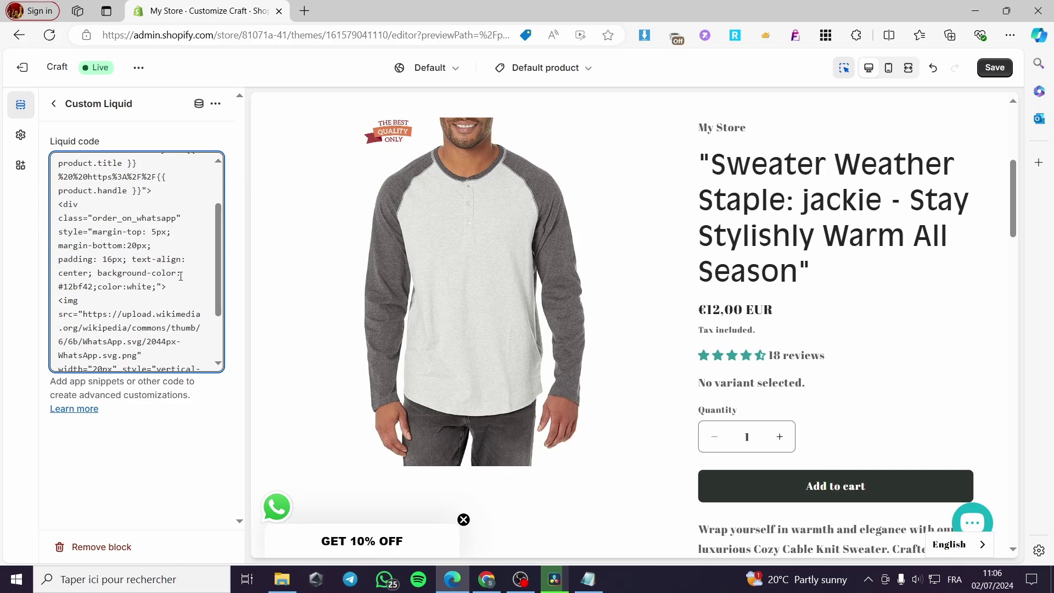
scroll(181, 277, "down", 2)
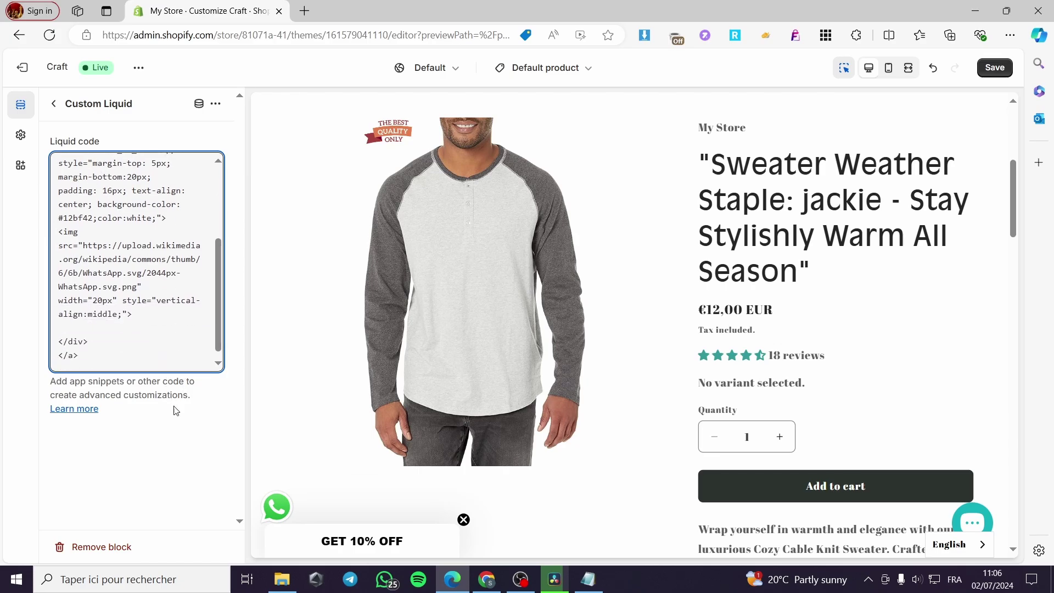
left_click(166, 463)
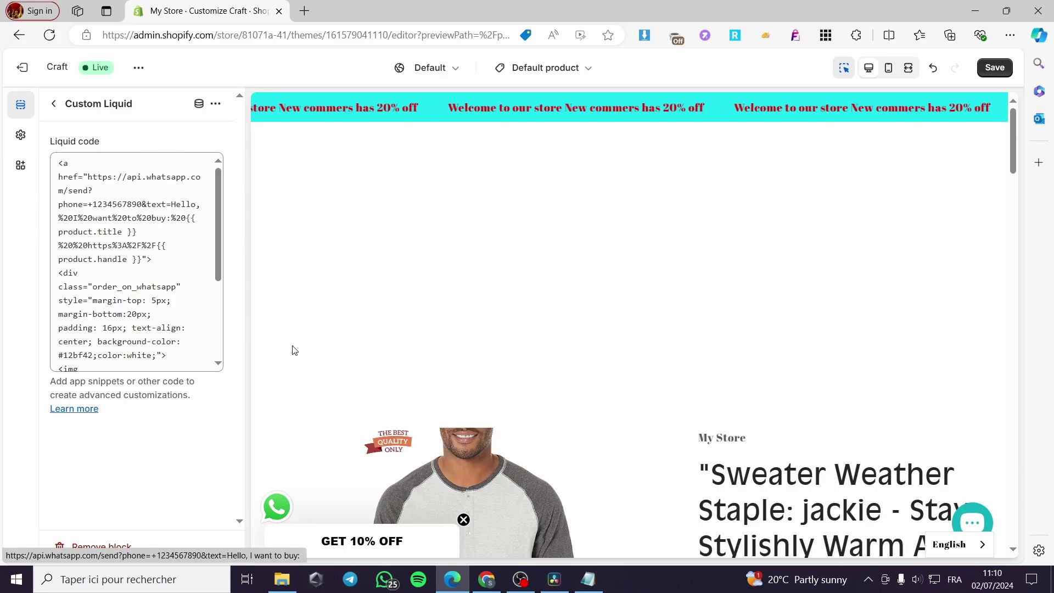
- Add an 'Order On Whatsapp' label line before the closing div in the Liquid code
scroll(505, 254, "down", 10)
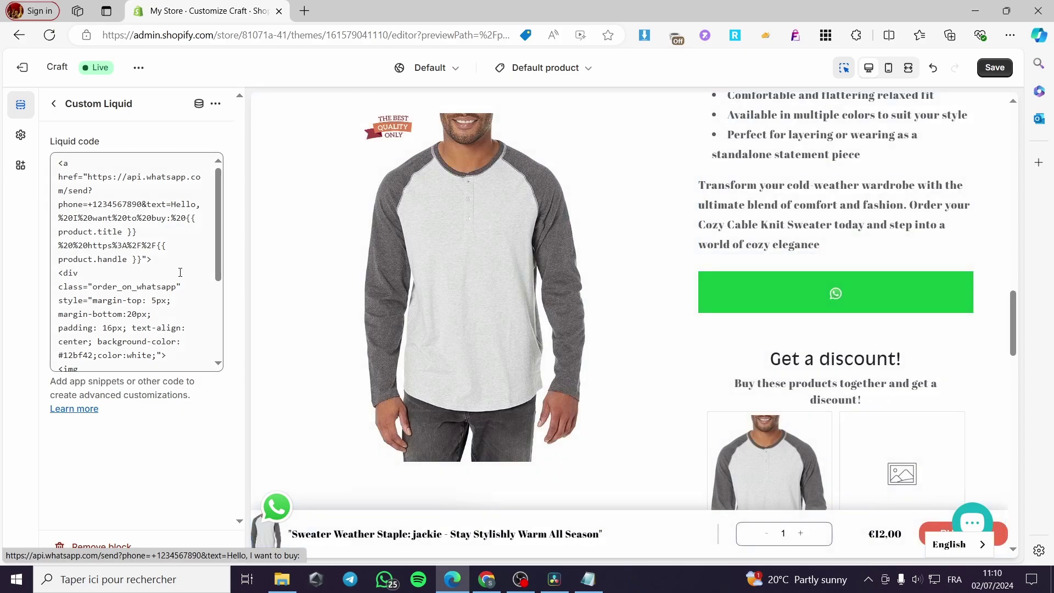
scroll(148, 274, "down", 5)
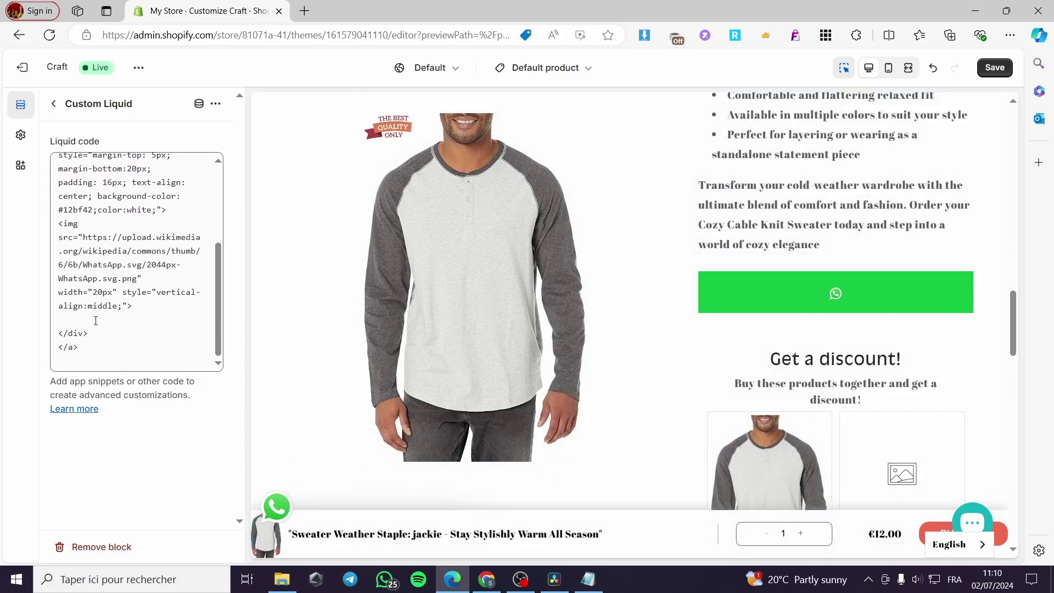
left_click(96, 321)
key("Return")
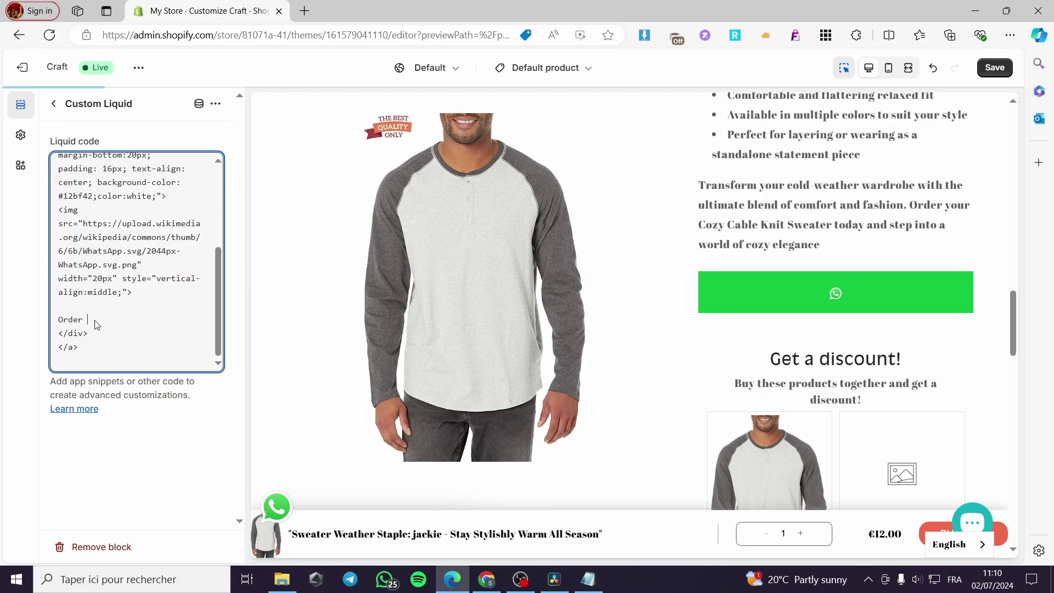
type("Order On")
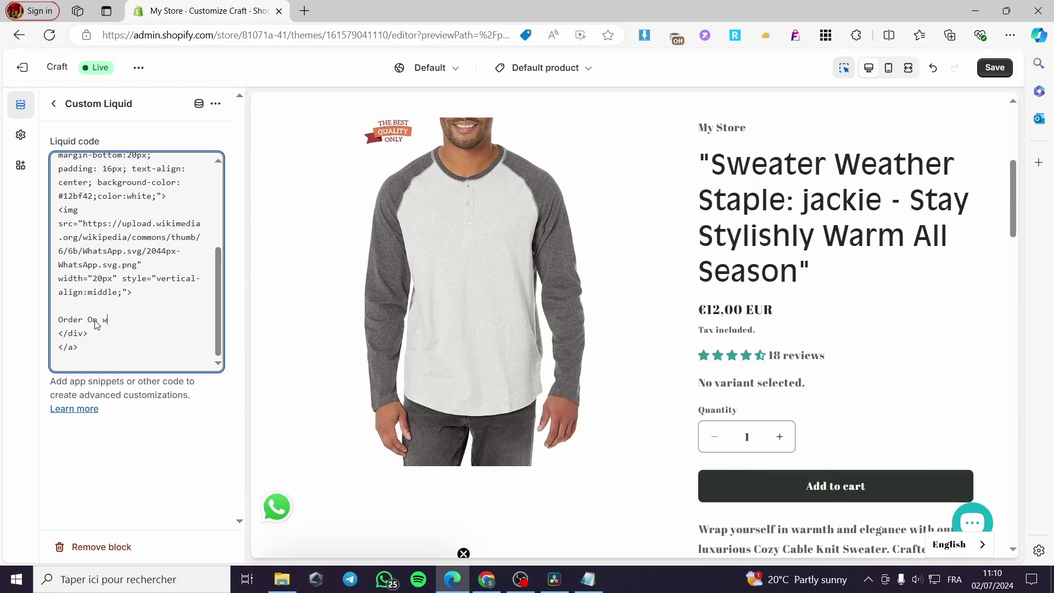
type(" Whatsapp")
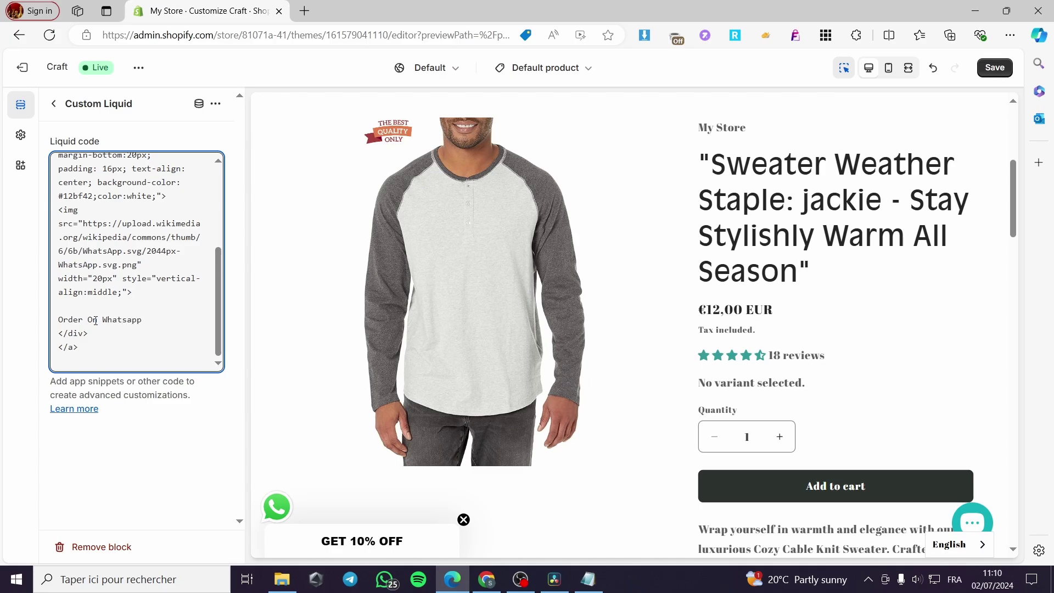
scroll(583, 330, "down", 10)
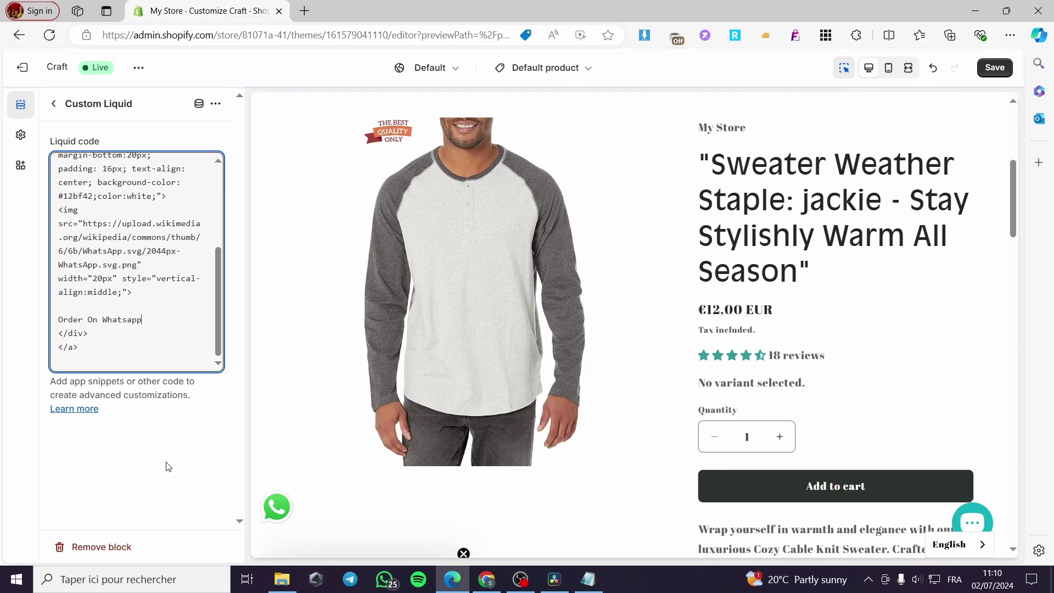
left_click(164, 464)
- Save, drag the WhatsApp Custom Liquid block above Buy buttons, and save again
left_click(995, 67)
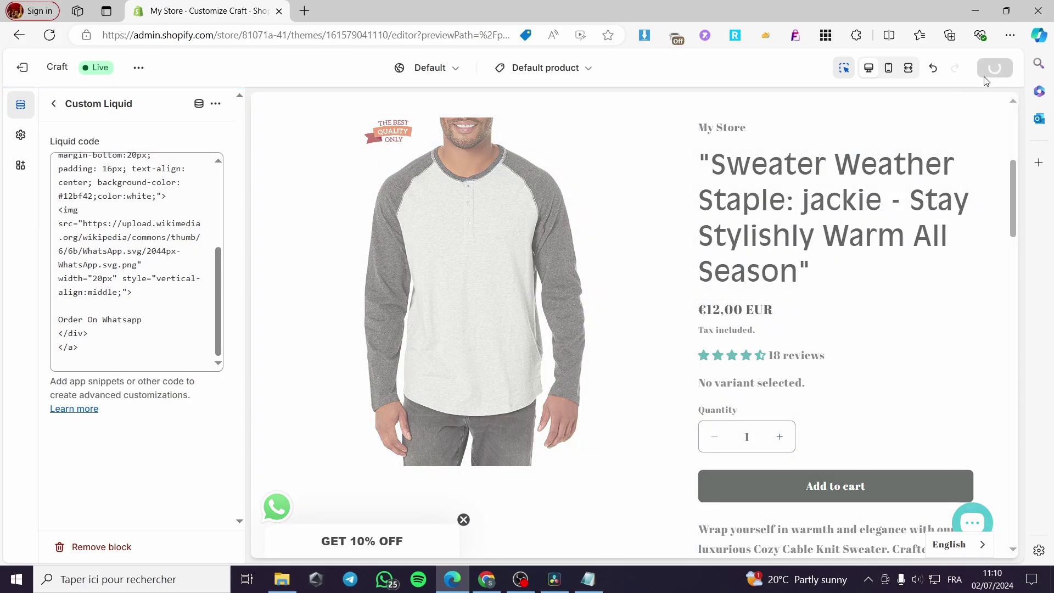
scroll(856, 230, "down", 10)
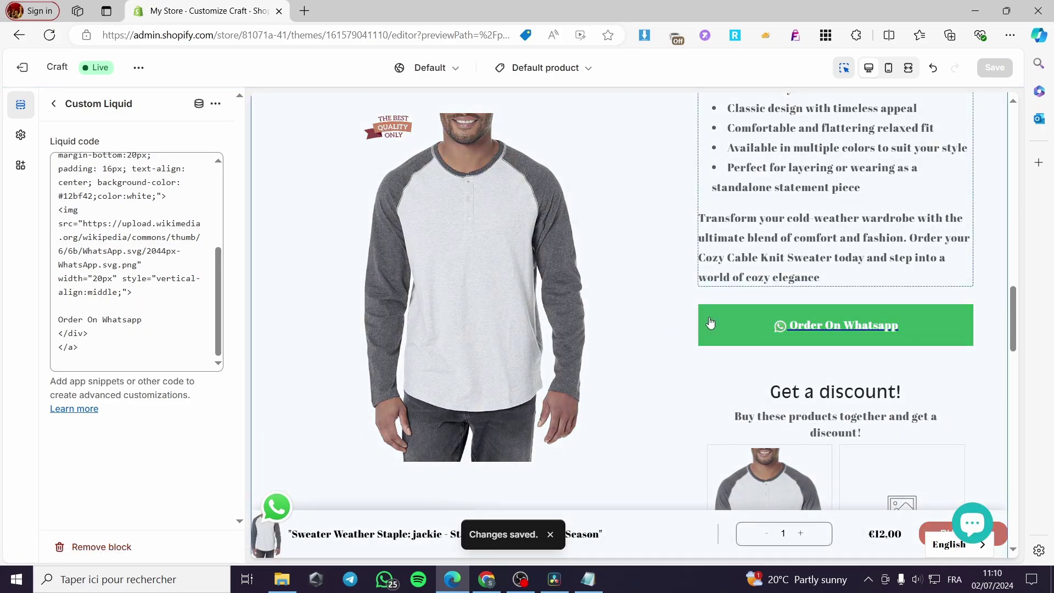
left_click(54, 104)
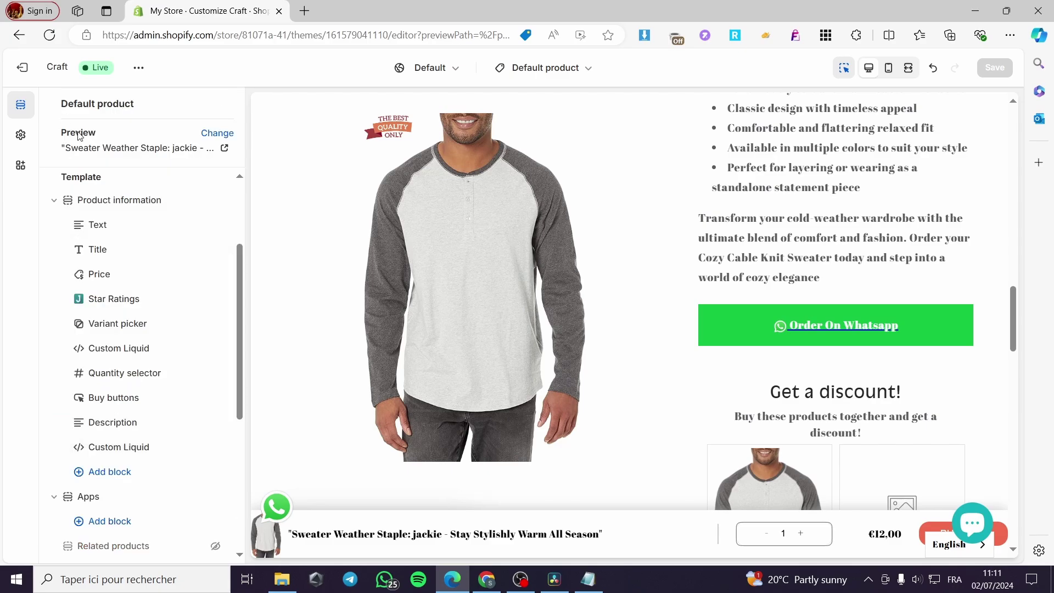
mouse_move(78, 451)
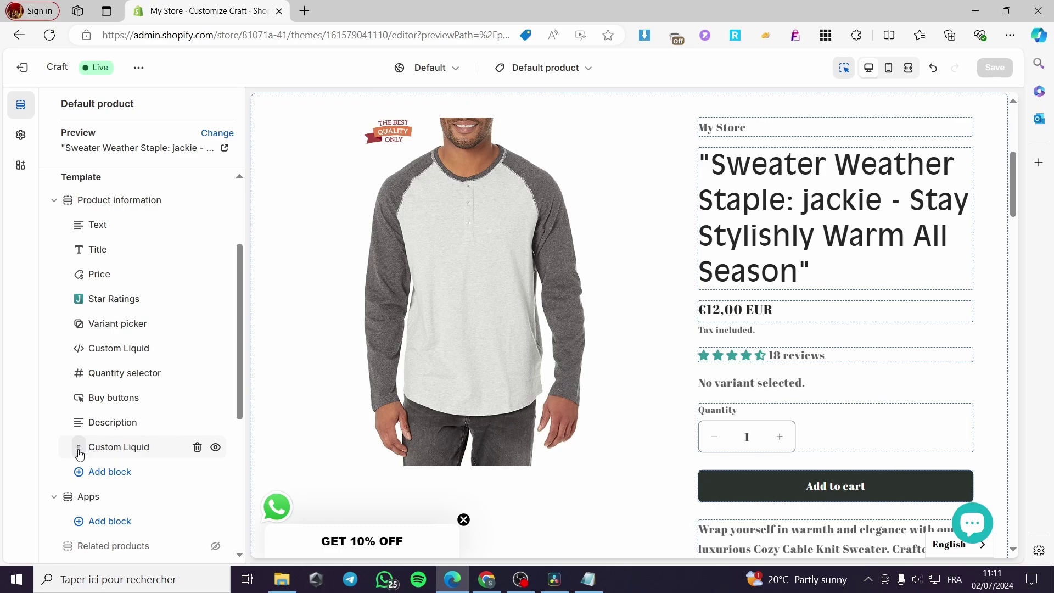
left_click_drag(79, 452, 80, 404)
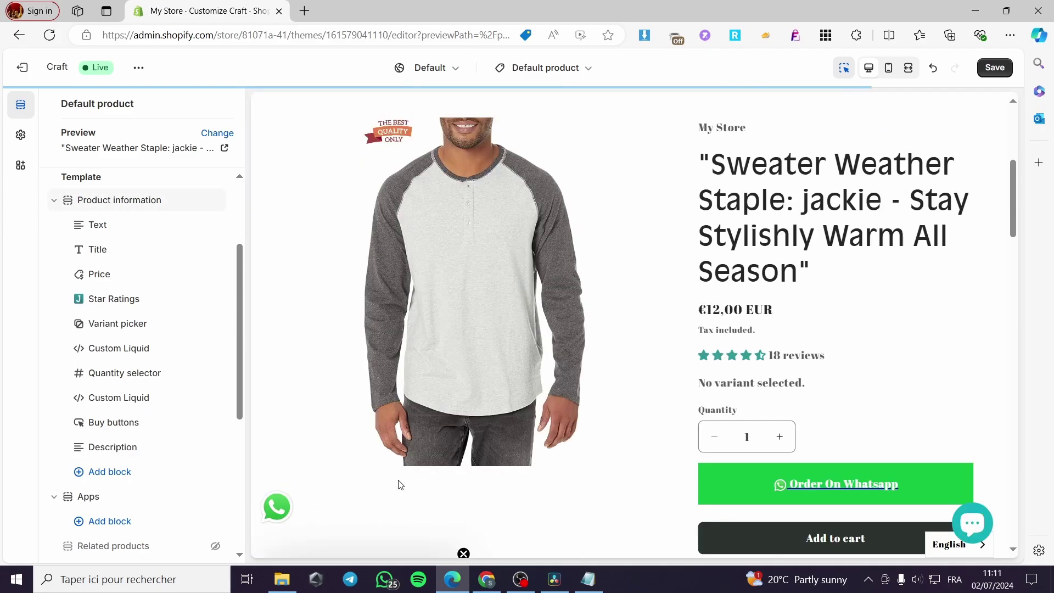
scroll(824, 461, "down", 3)
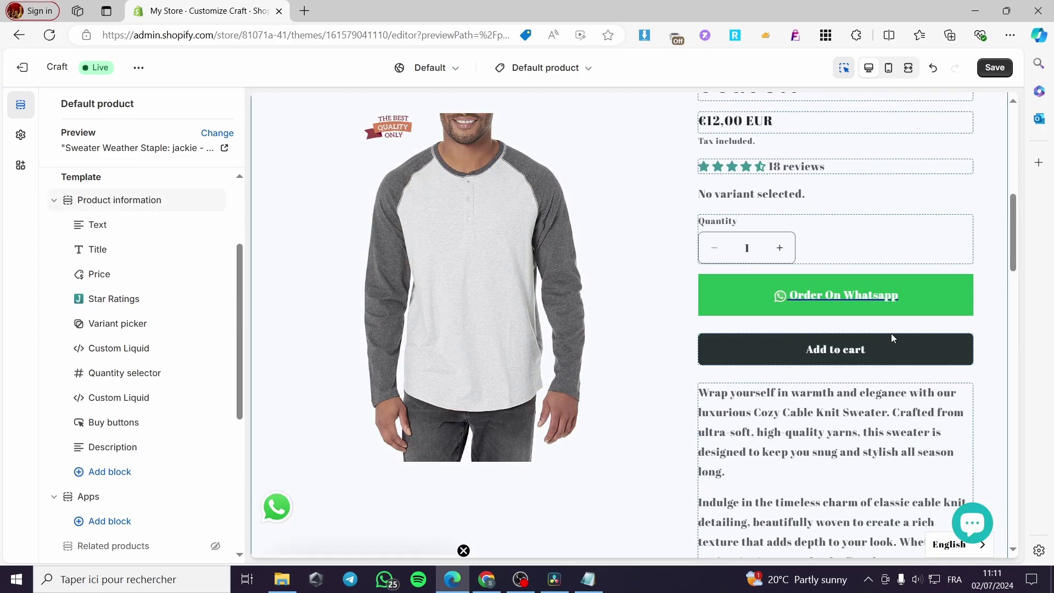
scroll(891, 333, "up", 1)
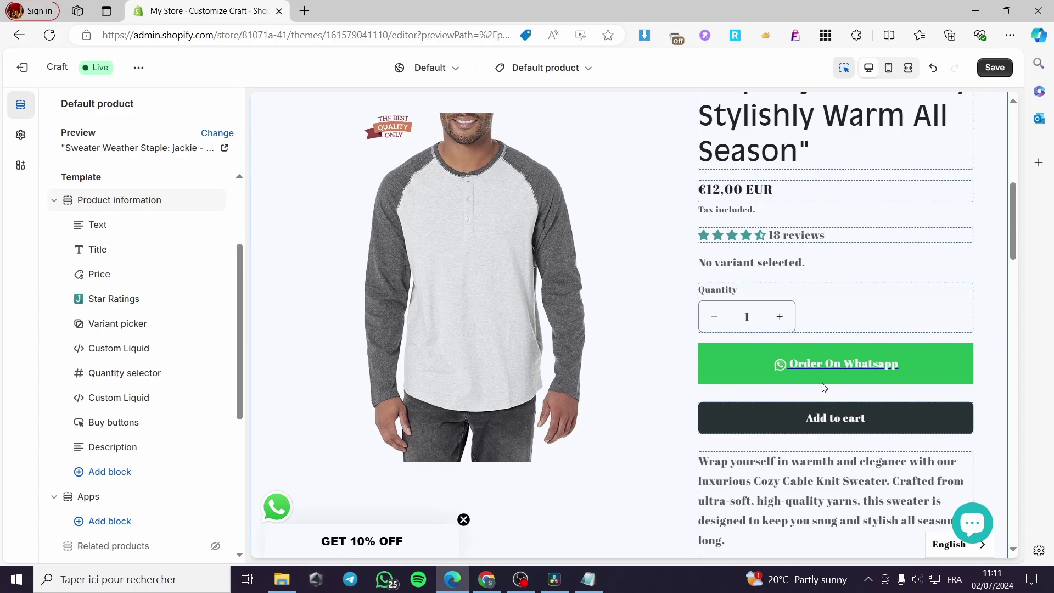
left_click(995, 69)
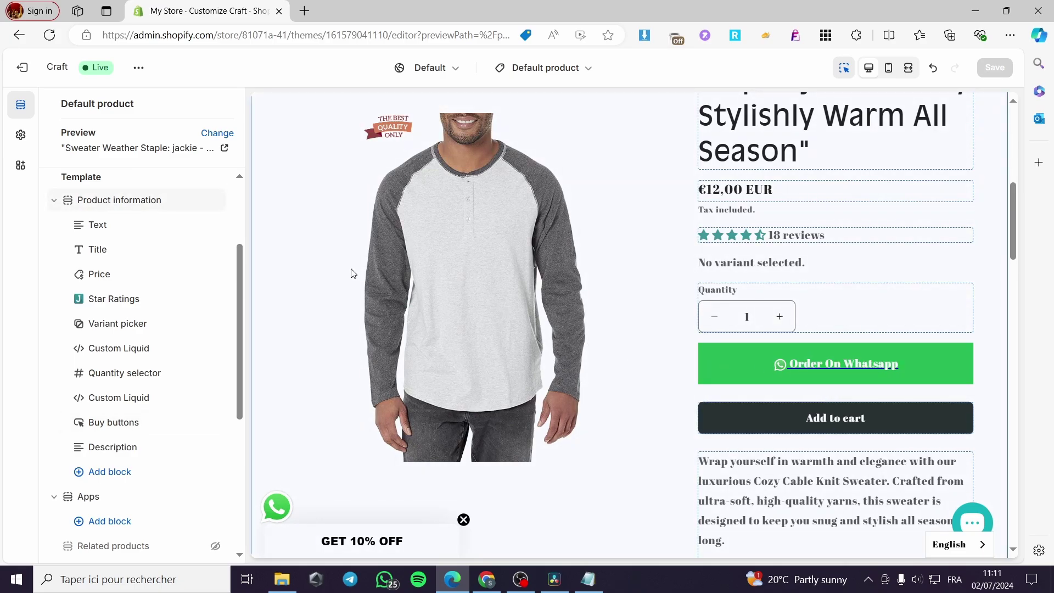
- Exit the theme editor, look through the Products list, then go to Online Store themes
left_click(22, 70)
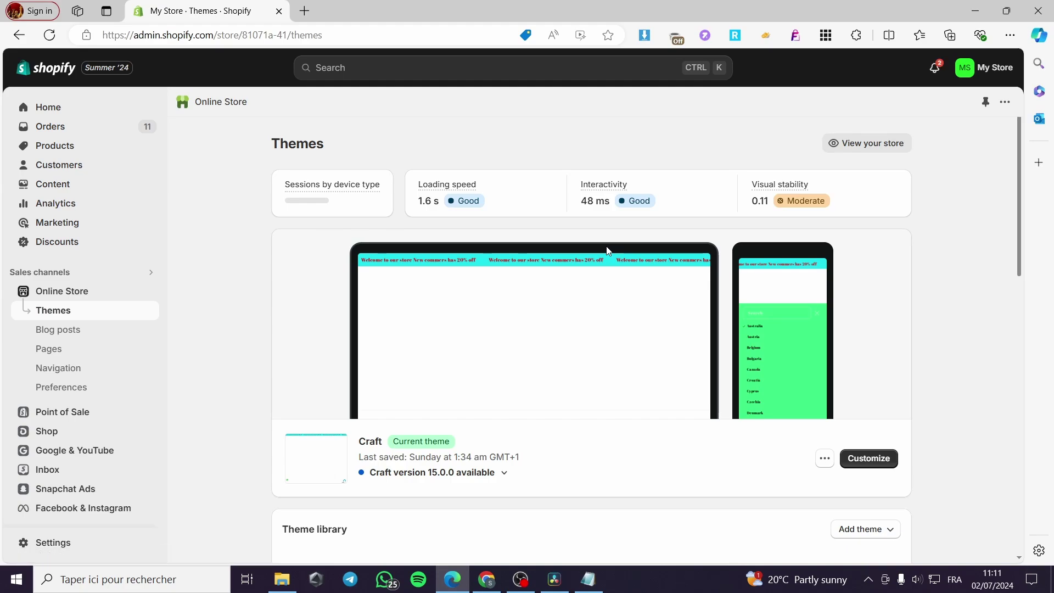
left_click(52, 151)
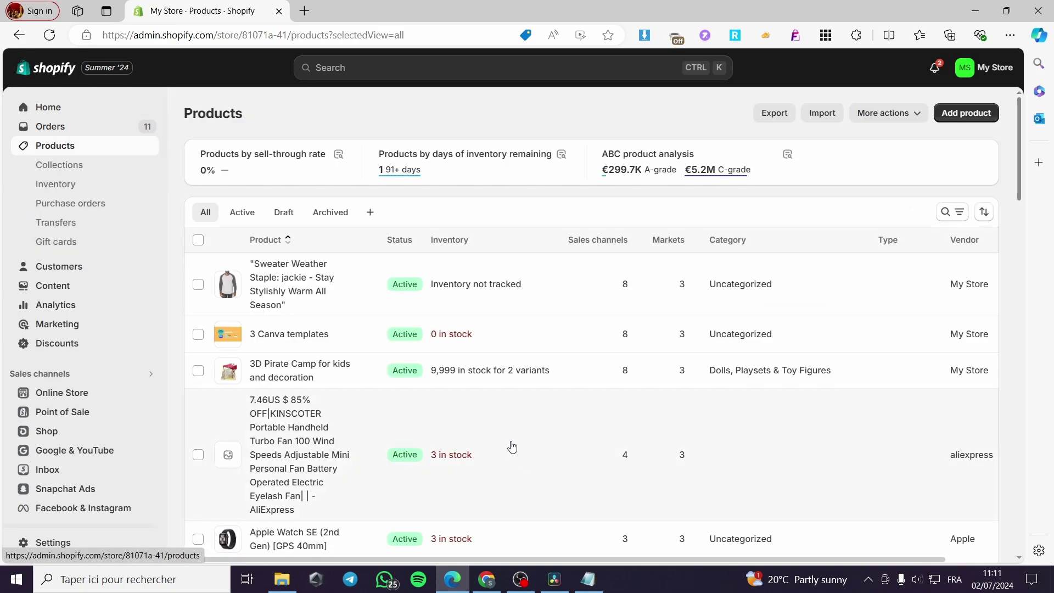
scroll(419, 300, "down", 4)
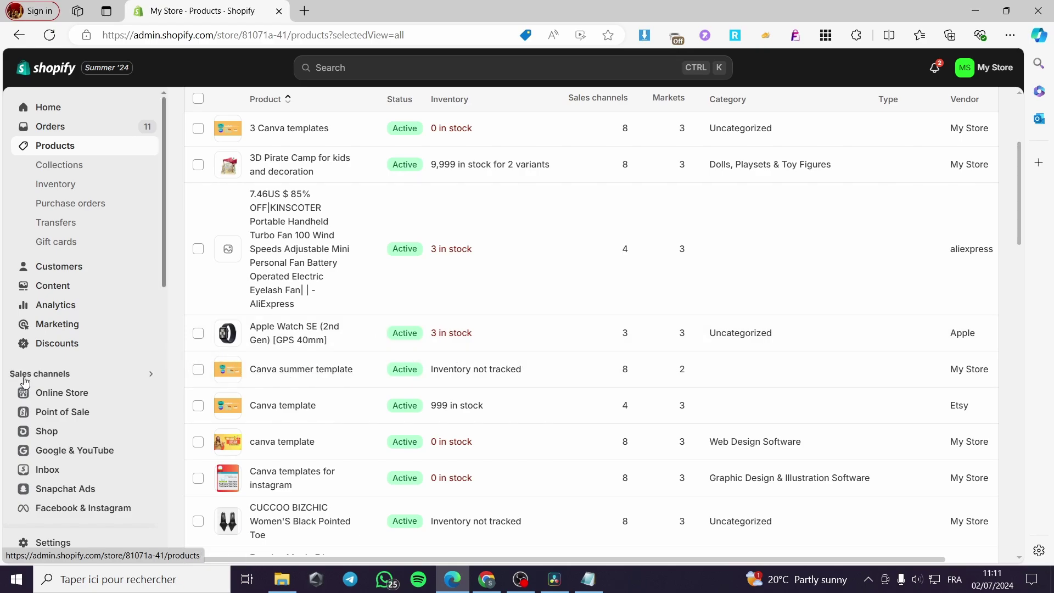
left_click(86, 399)
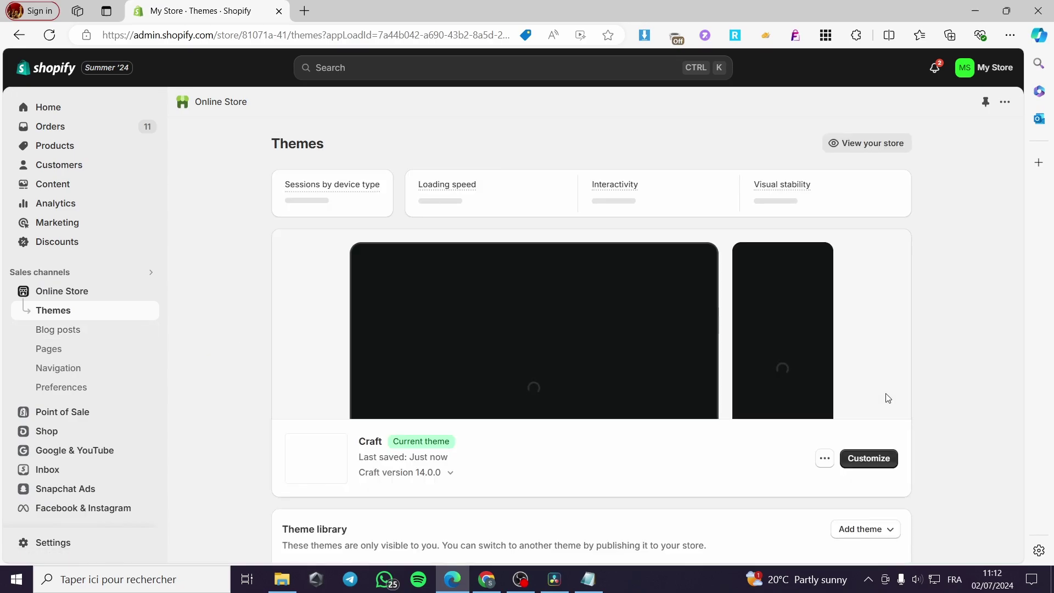
- Reopen the Craft theme editor and show the list of product templates
left_click(872, 463)
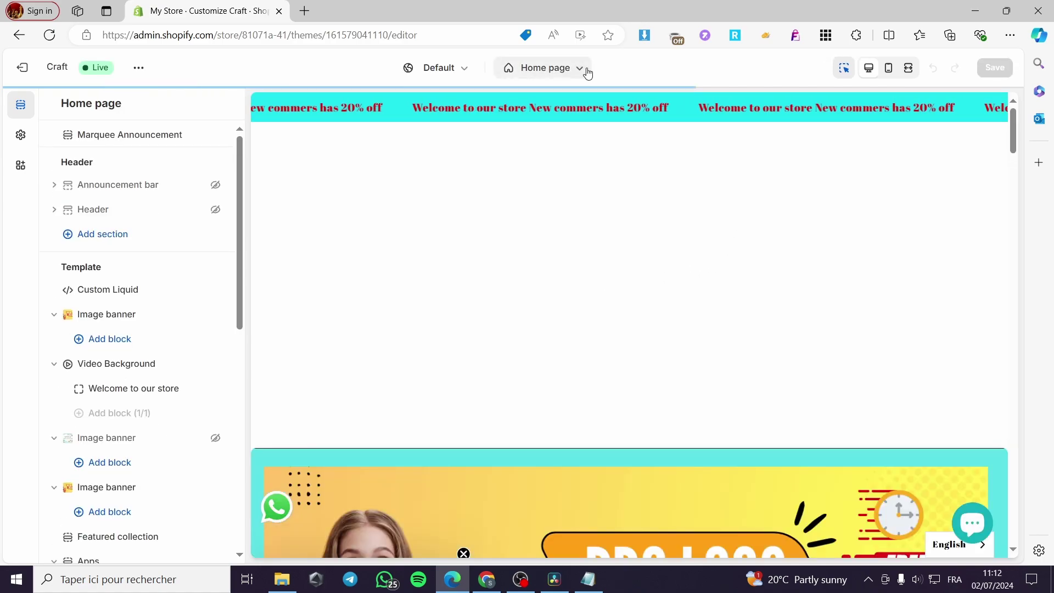
left_click(586, 69)
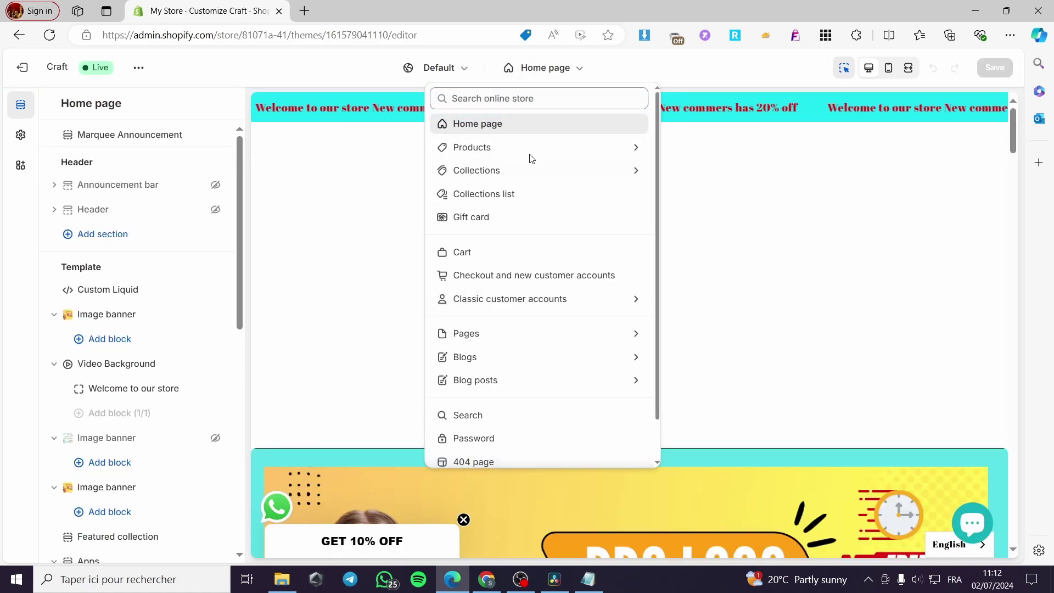
left_click(493, 148)
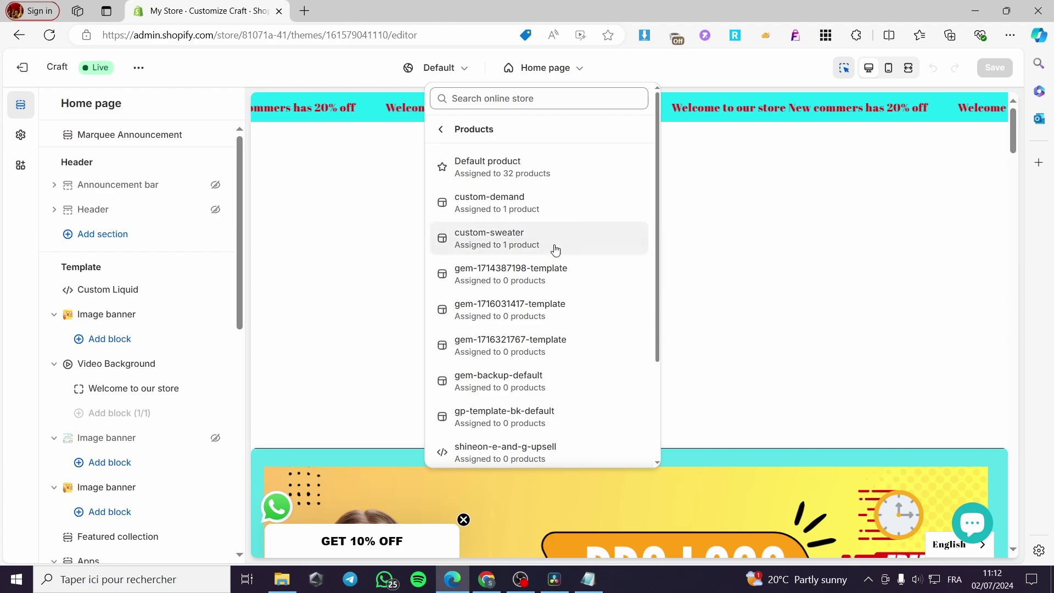
scroll(556, 274, "down", 3)
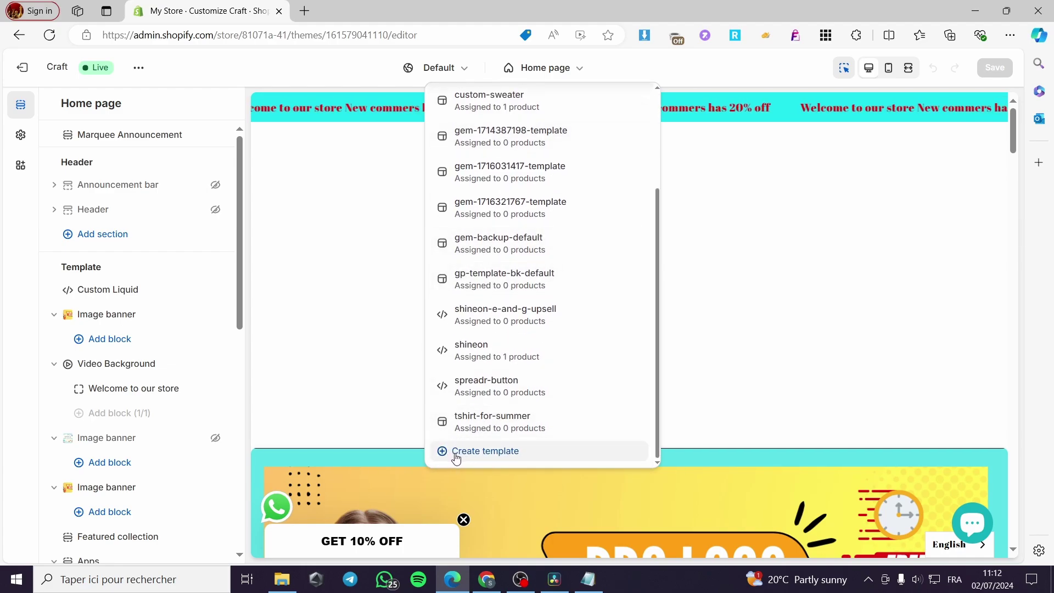
- Create a new whatsapp-orders product template based on Default product
left_click(490, 459)
left_click(479, 300)
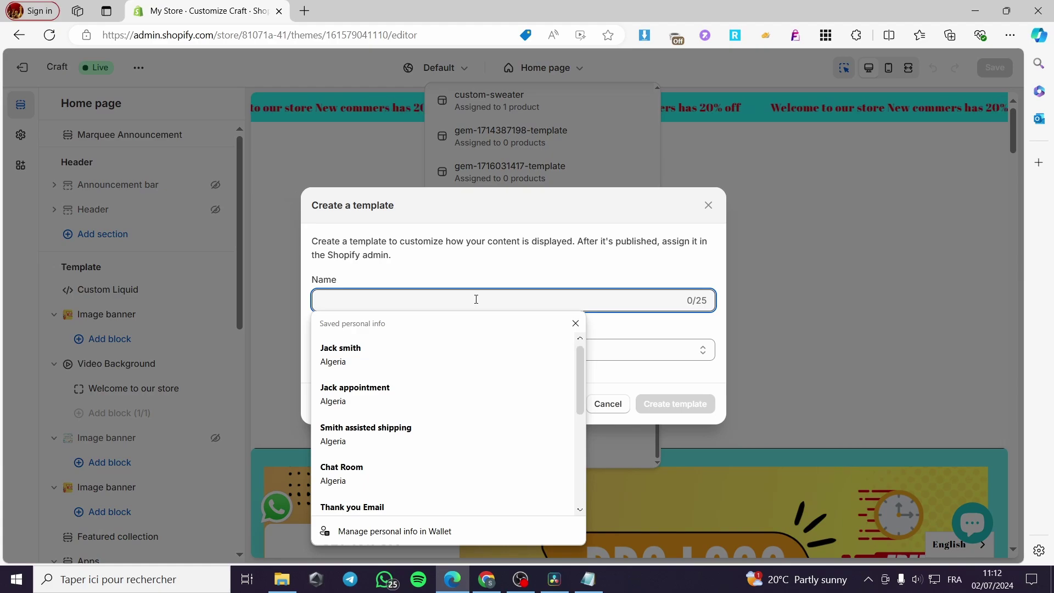
type("What")
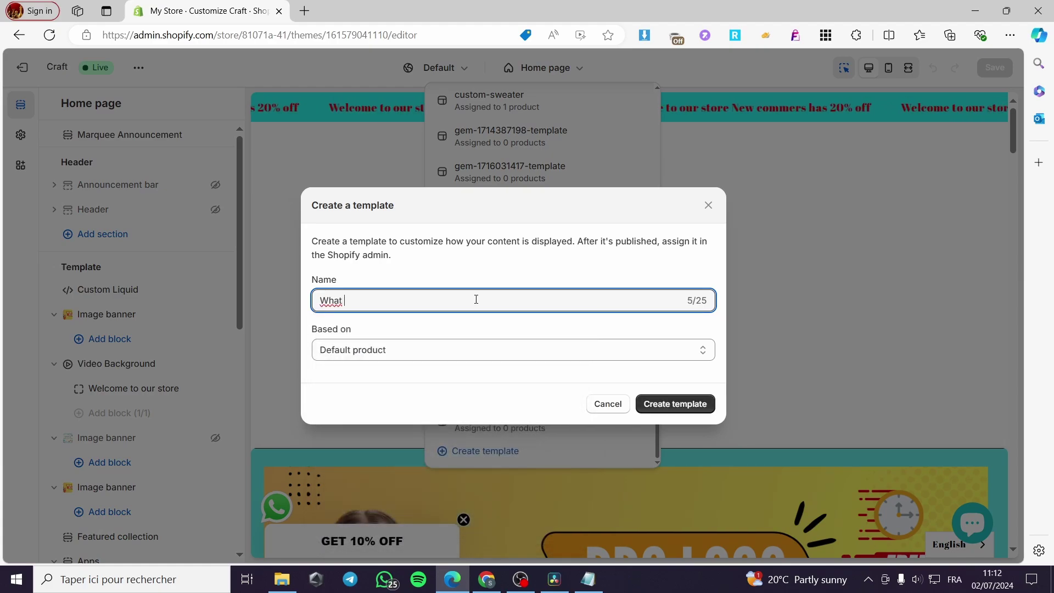
type("sa")
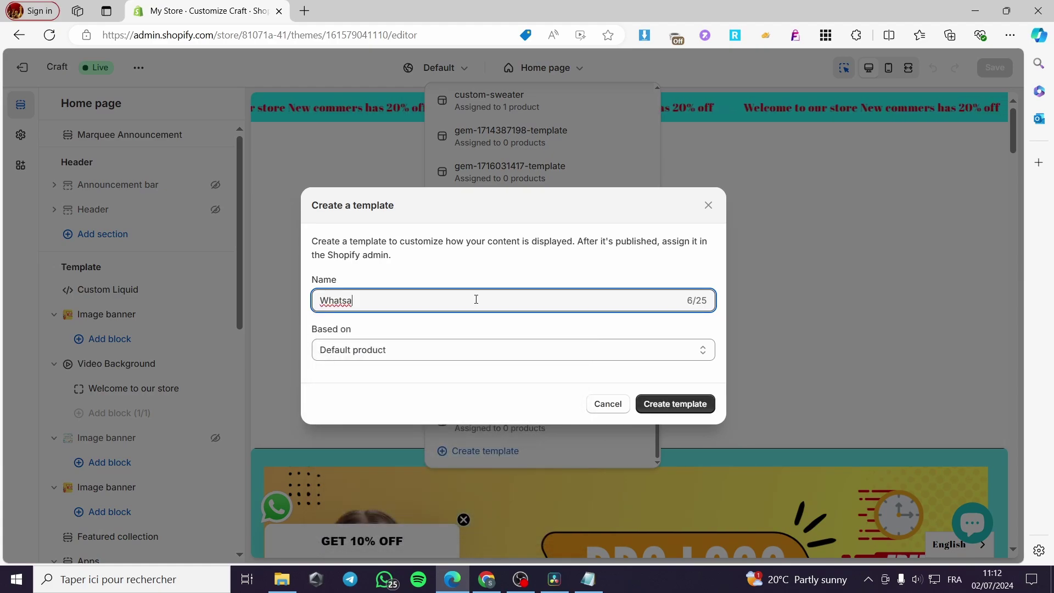
type("pp orders")
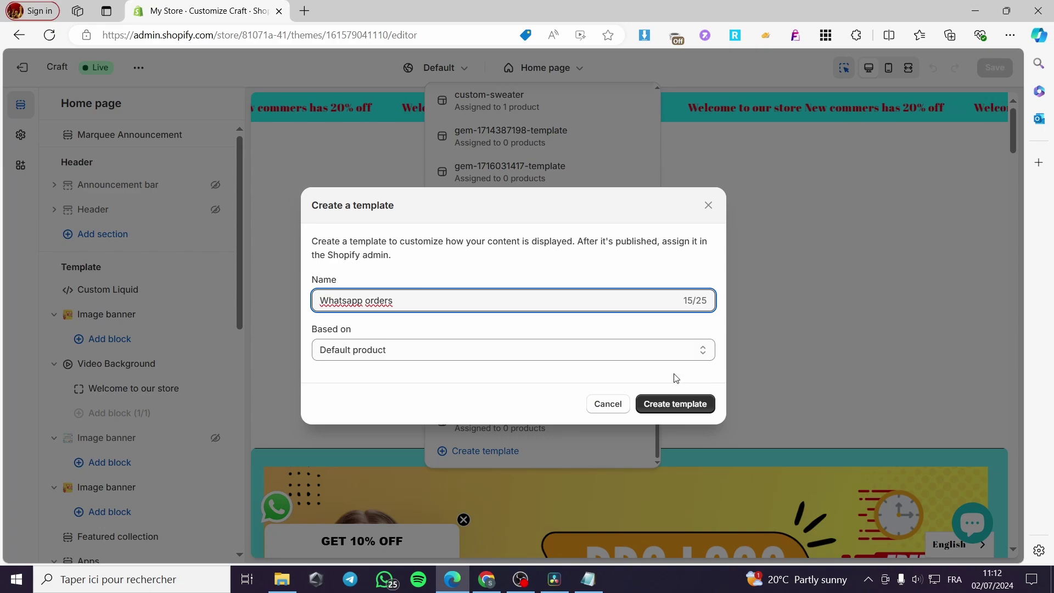
left_click(513, 351)
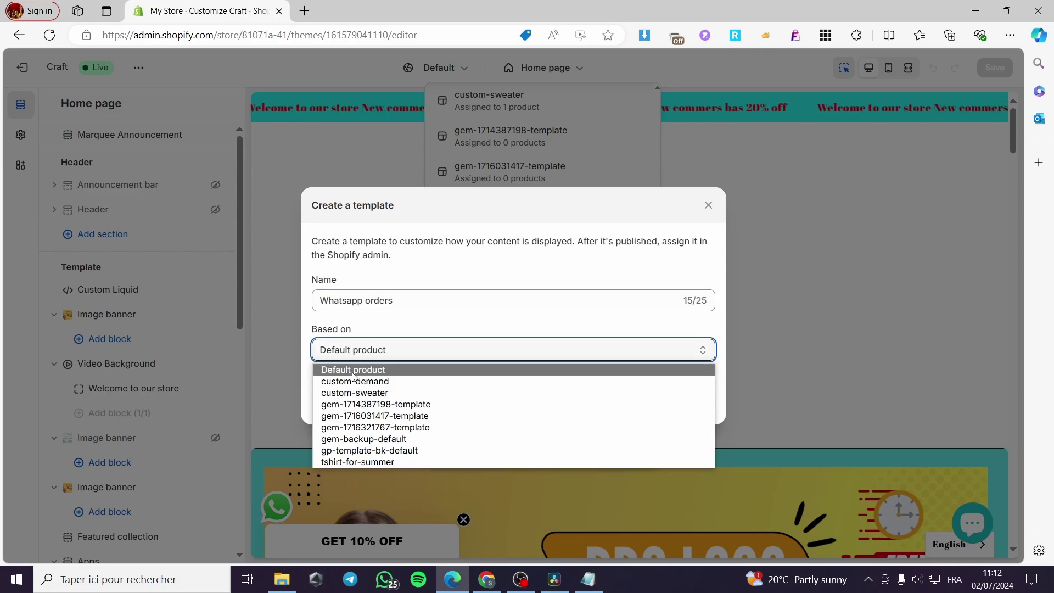
left_click(403, 371)
left_click(677, 406)
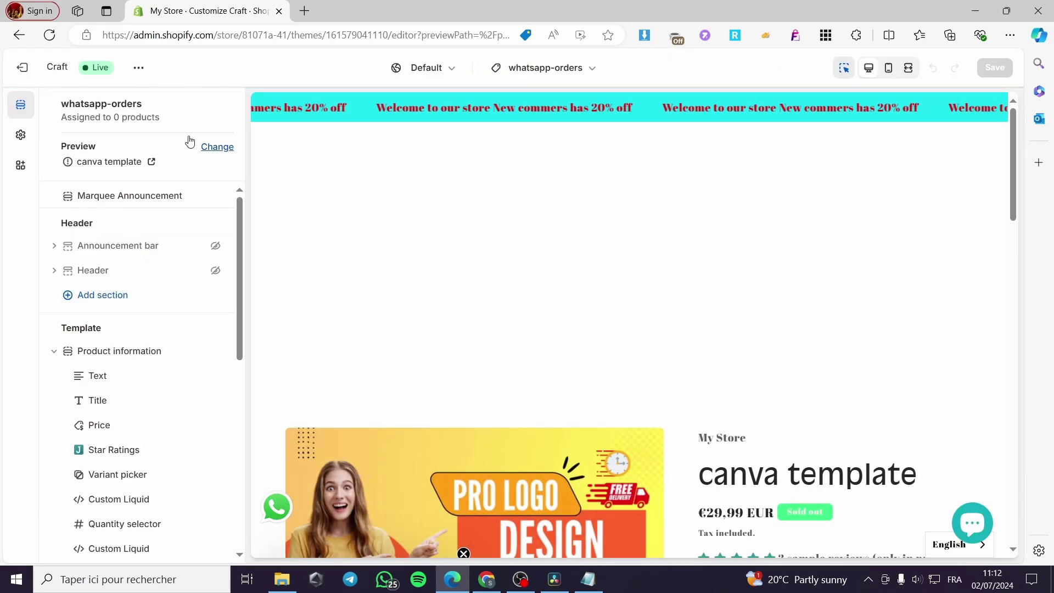
left_click(584, 76)
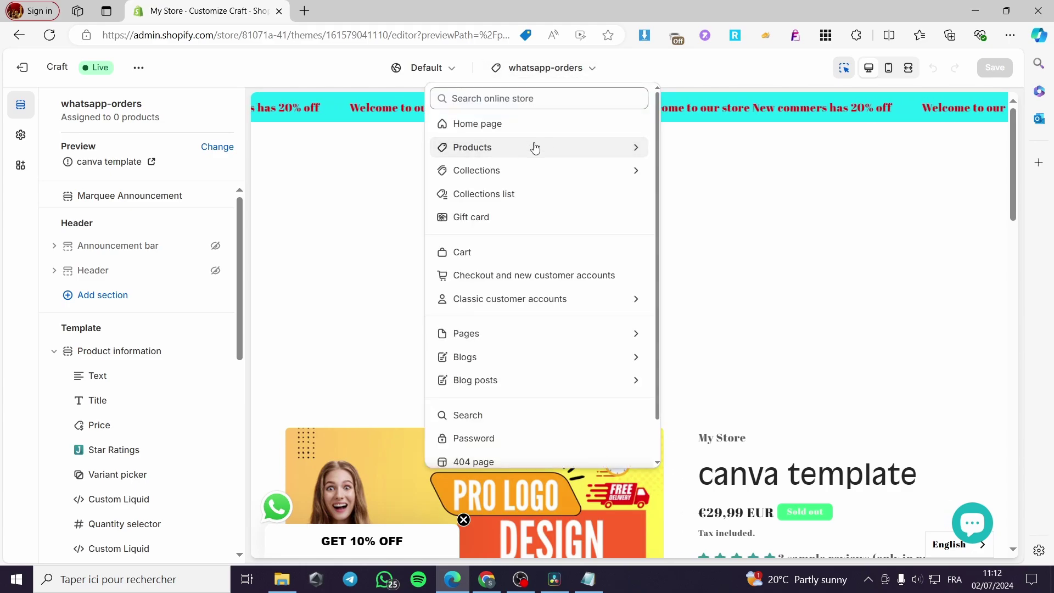
- Set the Sweater Weather Staple product's theme template to whatsapp-orders and save the product
left_click(21, 68)
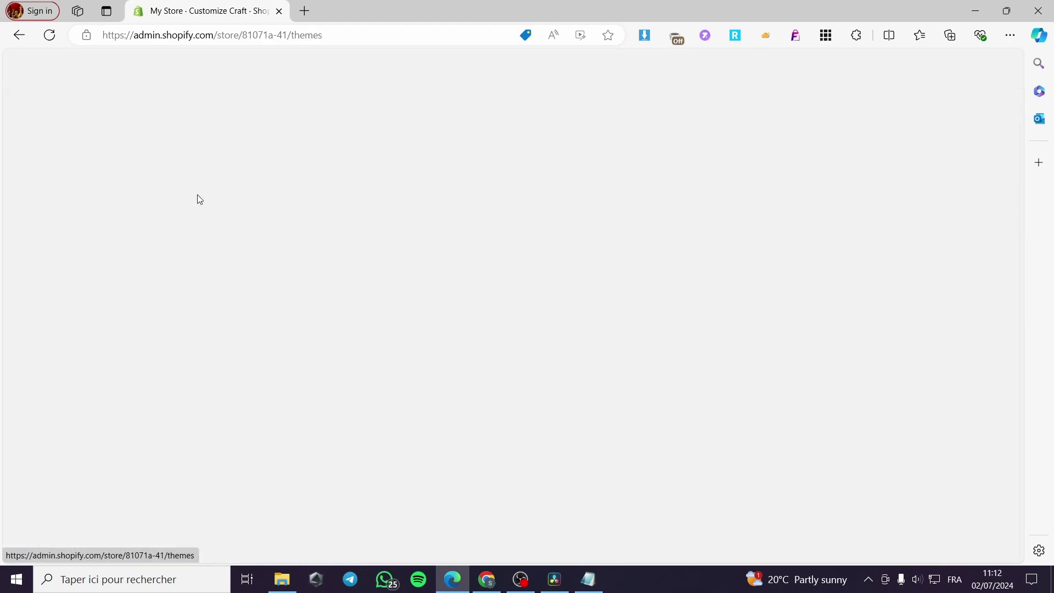
left_click(57, 146)
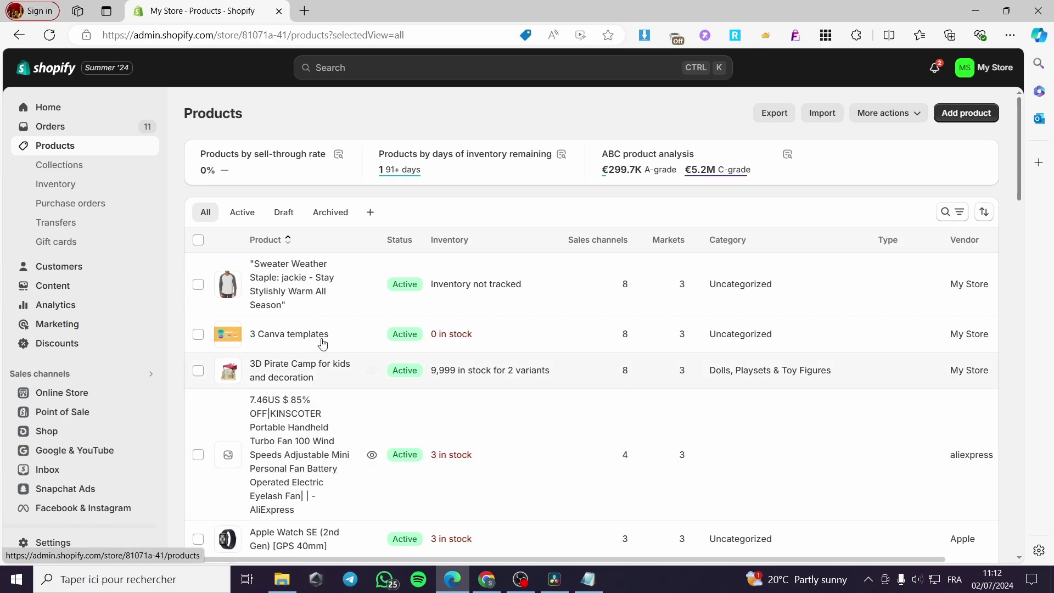
left_click(280, 289)
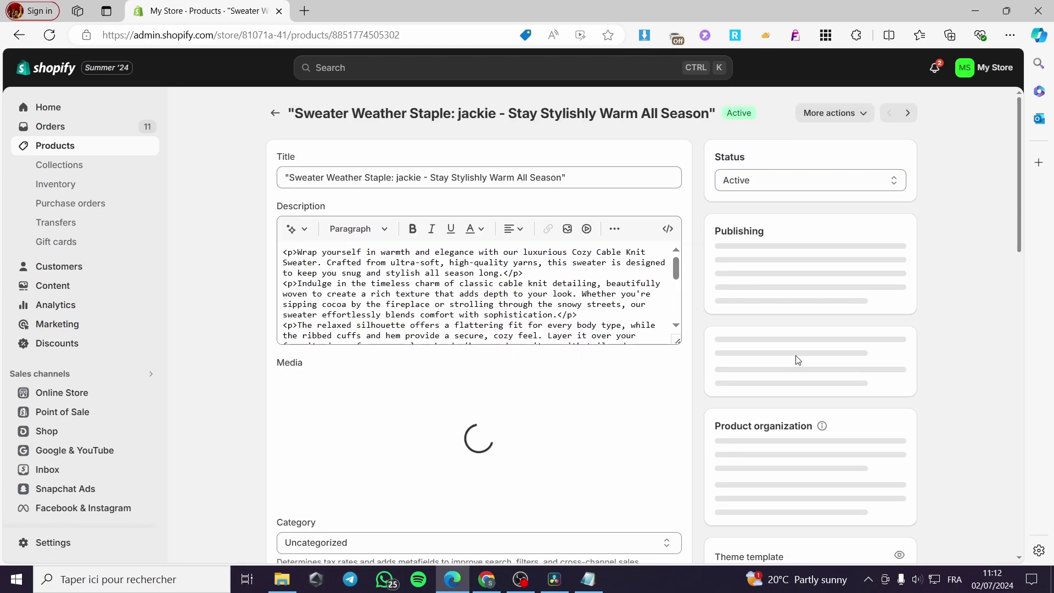
scroll(812, 352, "down", 6)
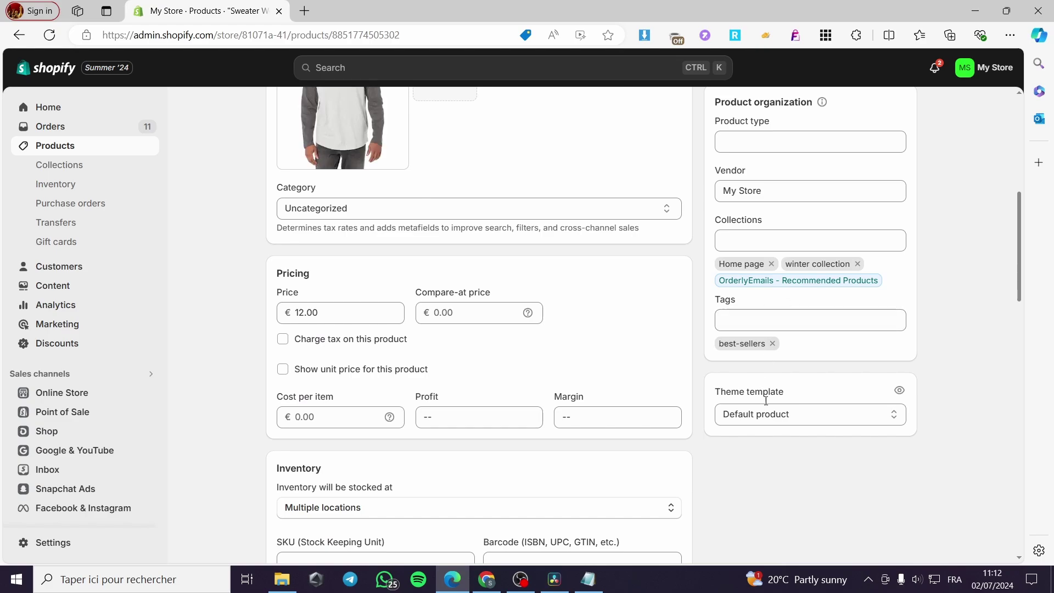
scroll(647, 400, "up", 6)
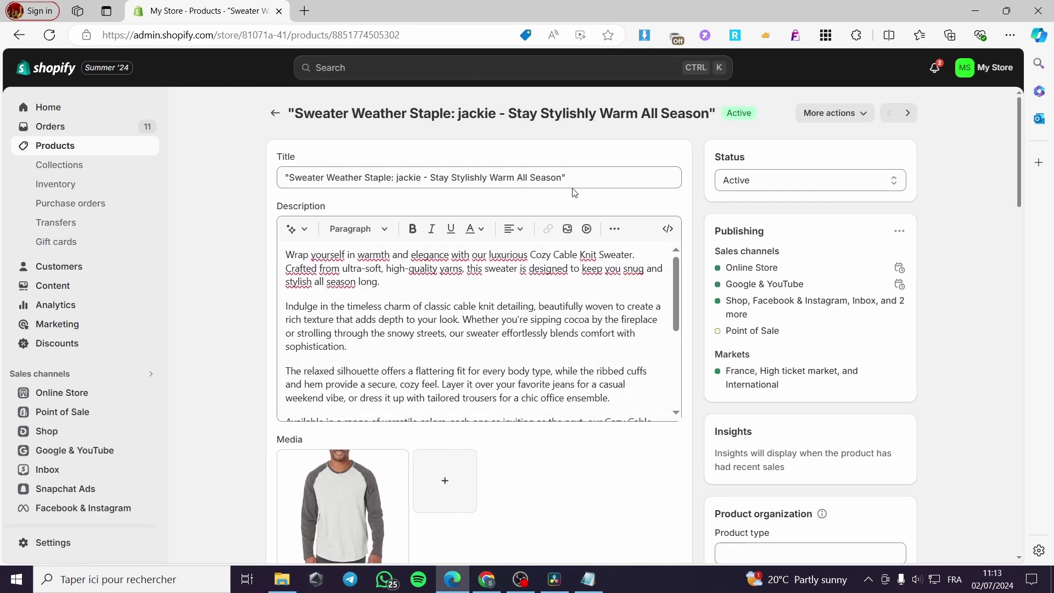
scroll(983, 309, "down", 5)
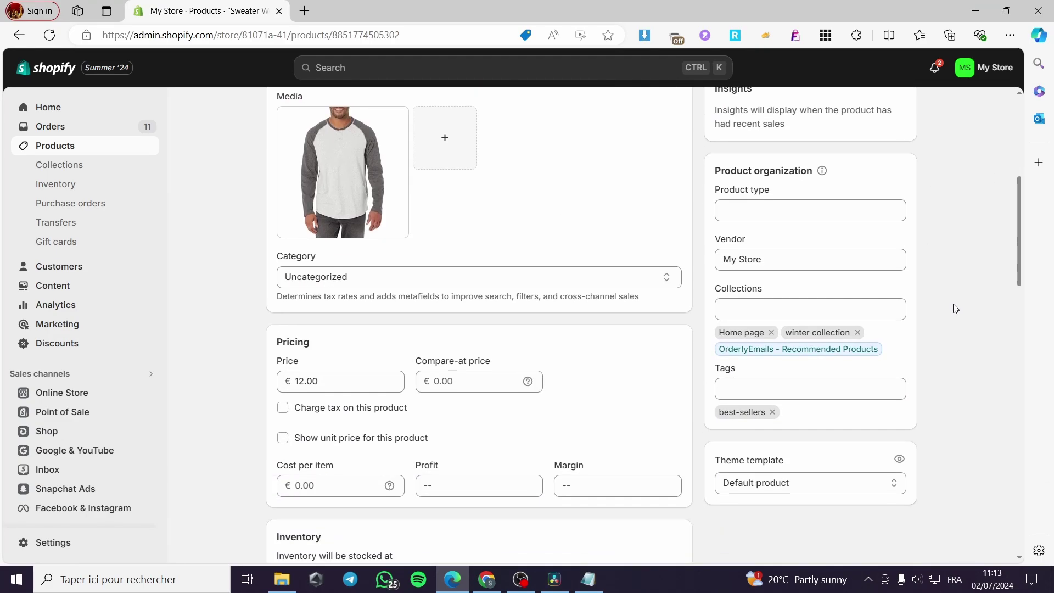
left_click(777, 483)
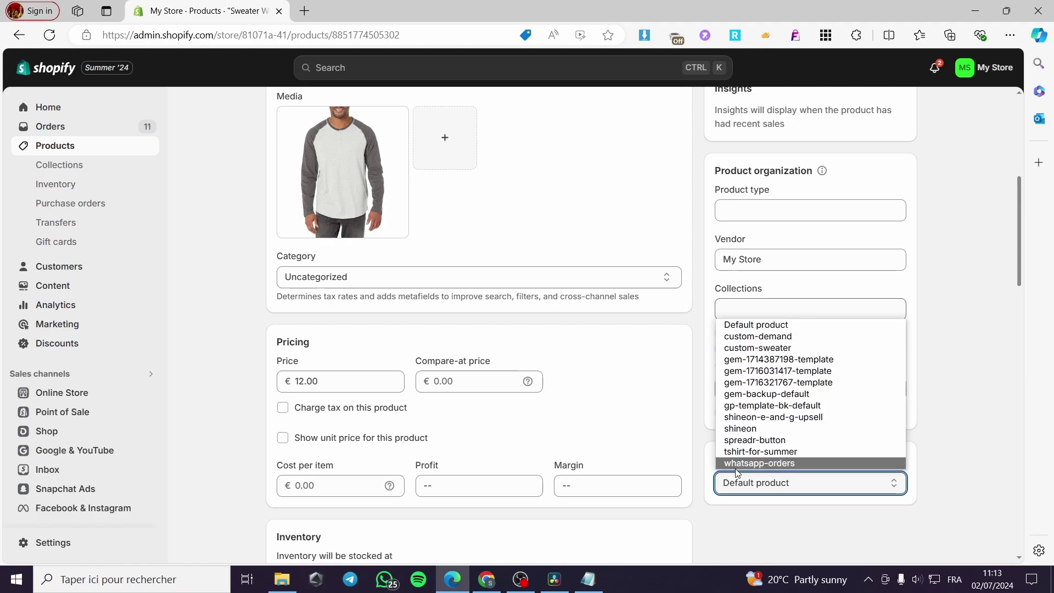
left_click(815, 464)
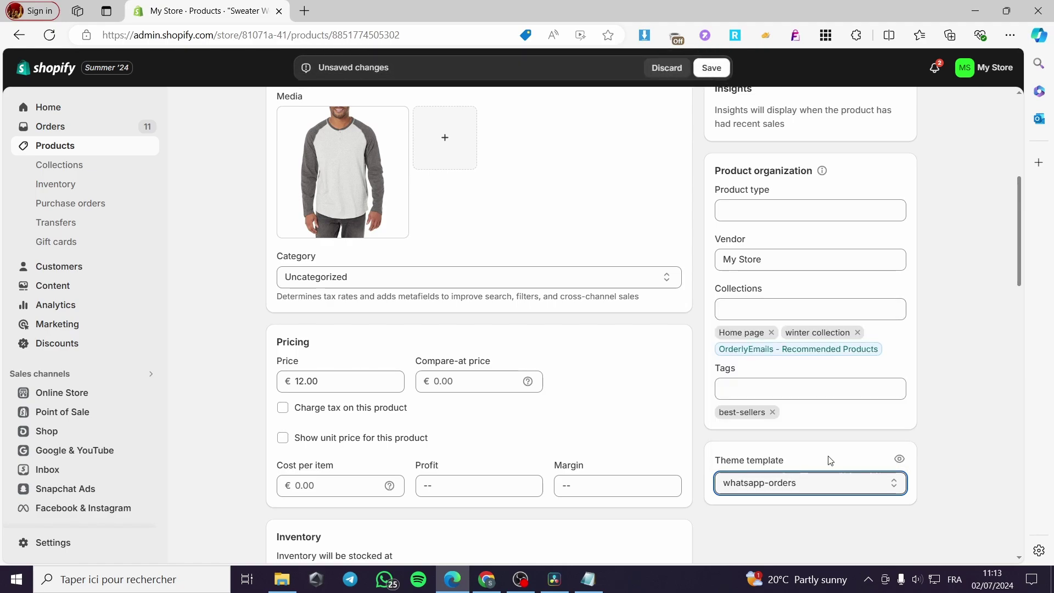
left_click(708, 70)
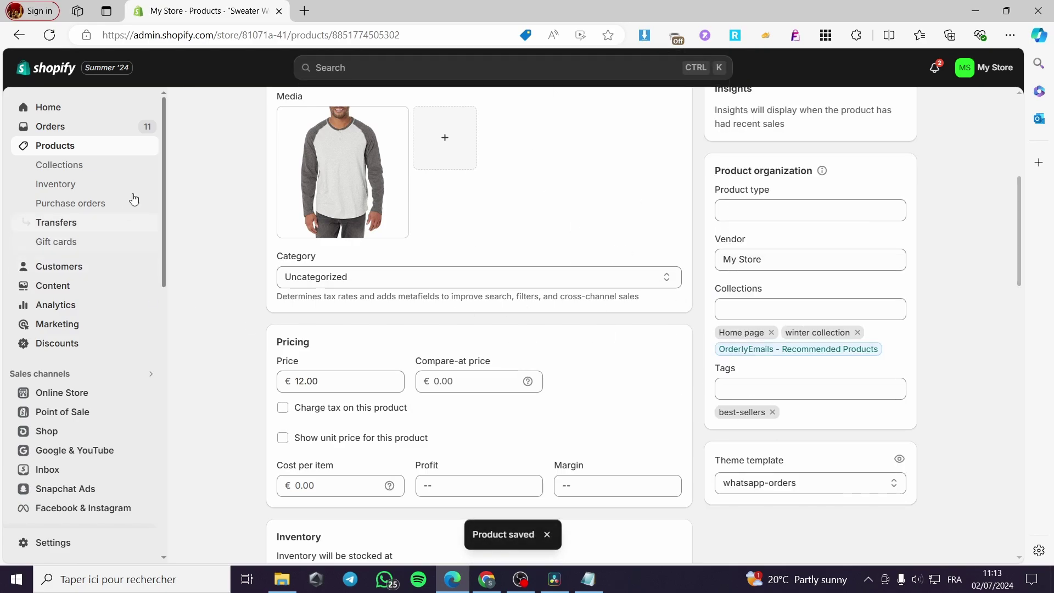
- Open the Craft theme editor on the whatsapp-orders product template, previewing the Sweater Weather Staple page
left_click(61, 400)
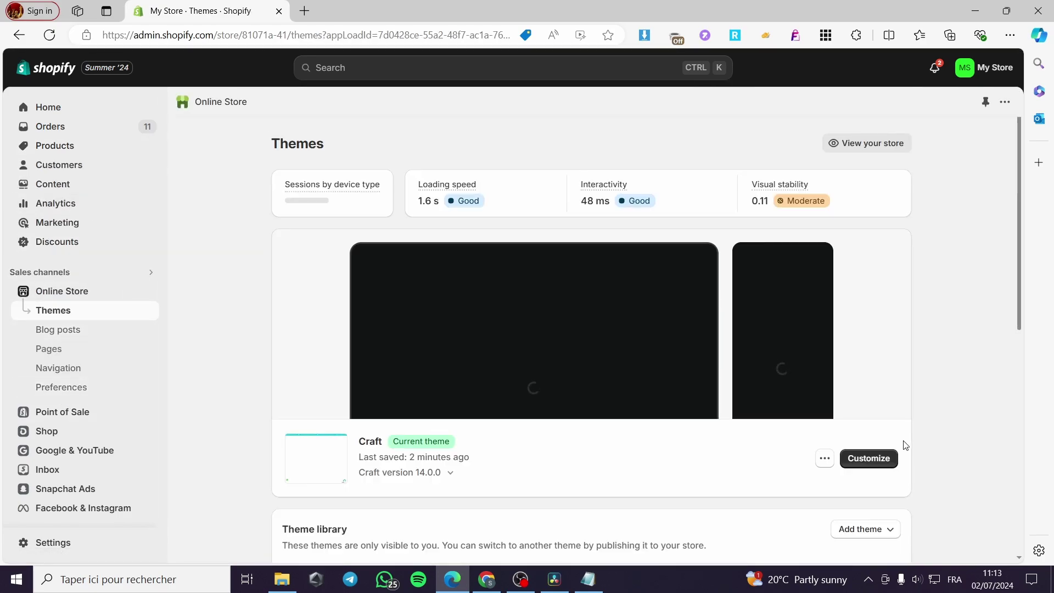
left_click(877, 461)
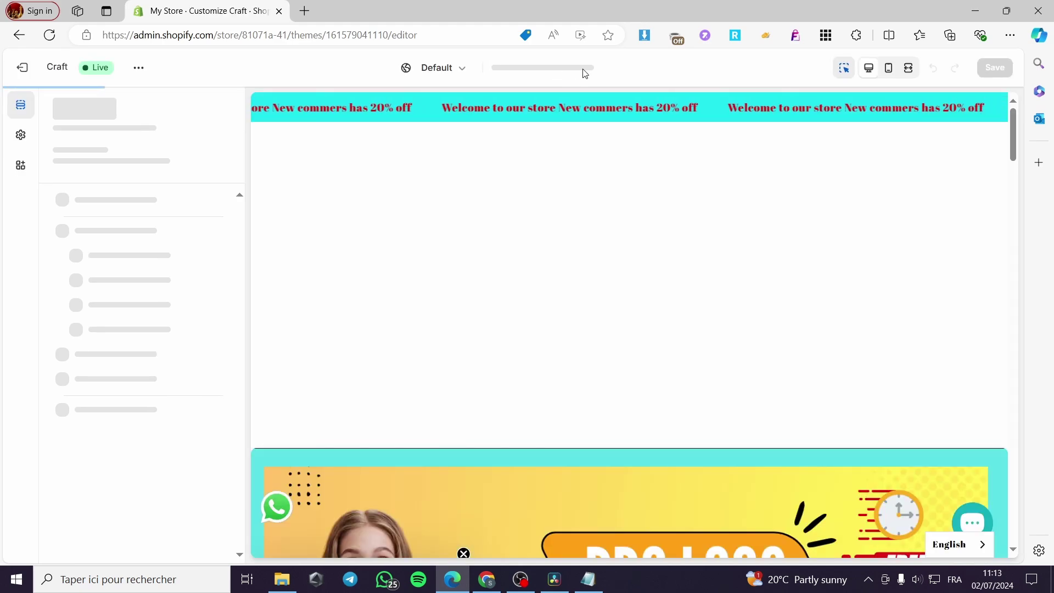
left_click(585, 74)
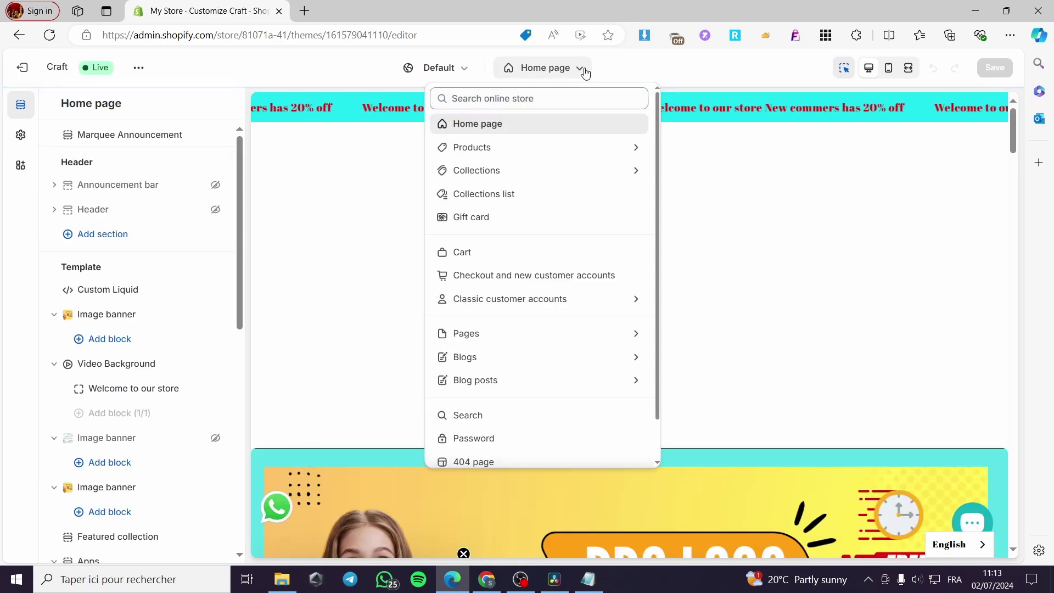
left_click(495, 149)
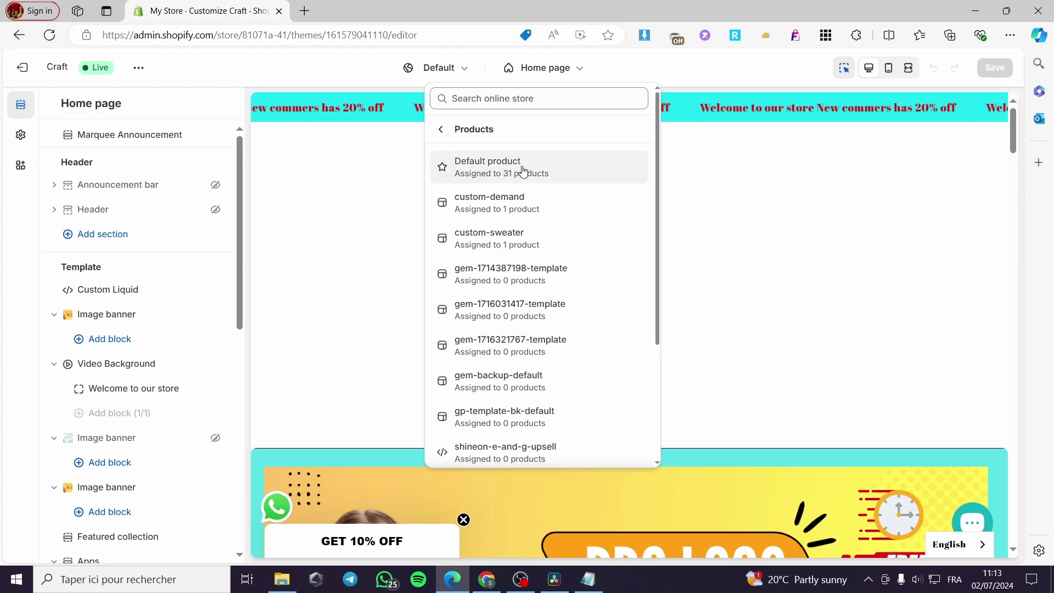
scroll(524, 170, "down", 4)
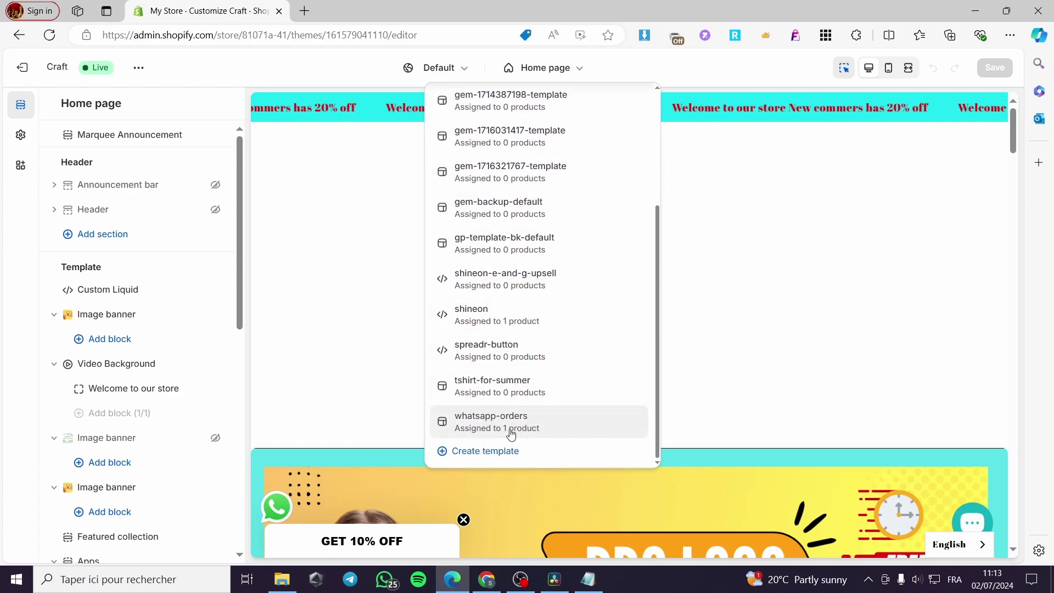
left_click(558, 428)
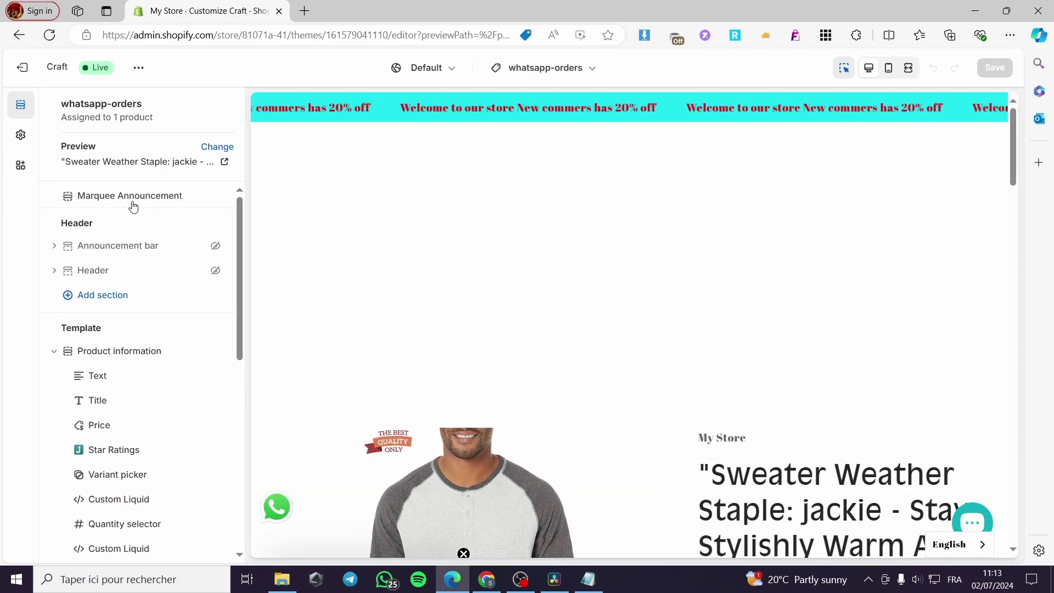
scroll(627, 322, "down", 4)
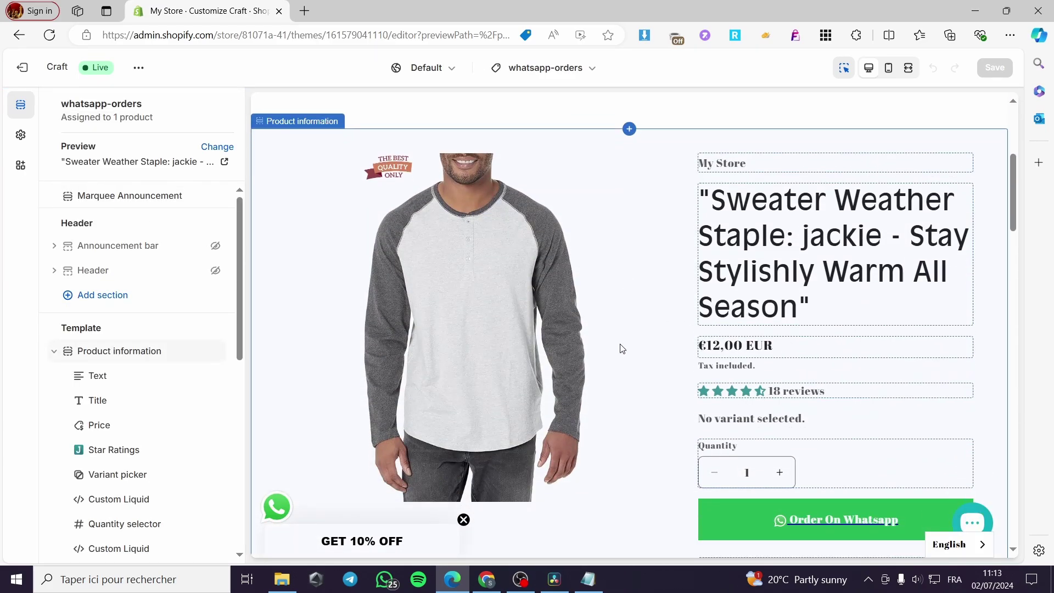
left_click(217, 147)
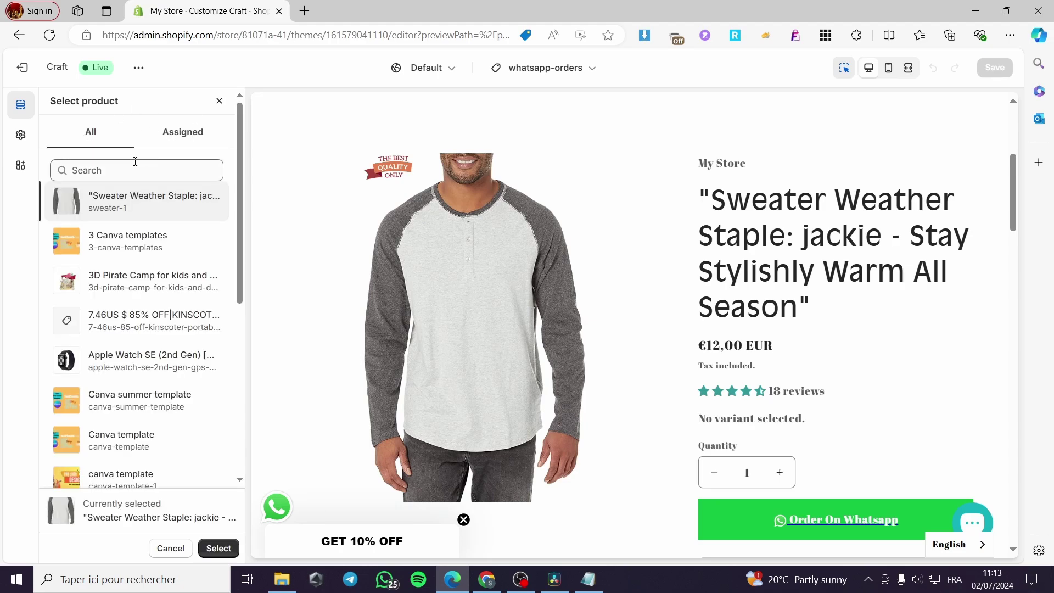
left_click(188, 134)
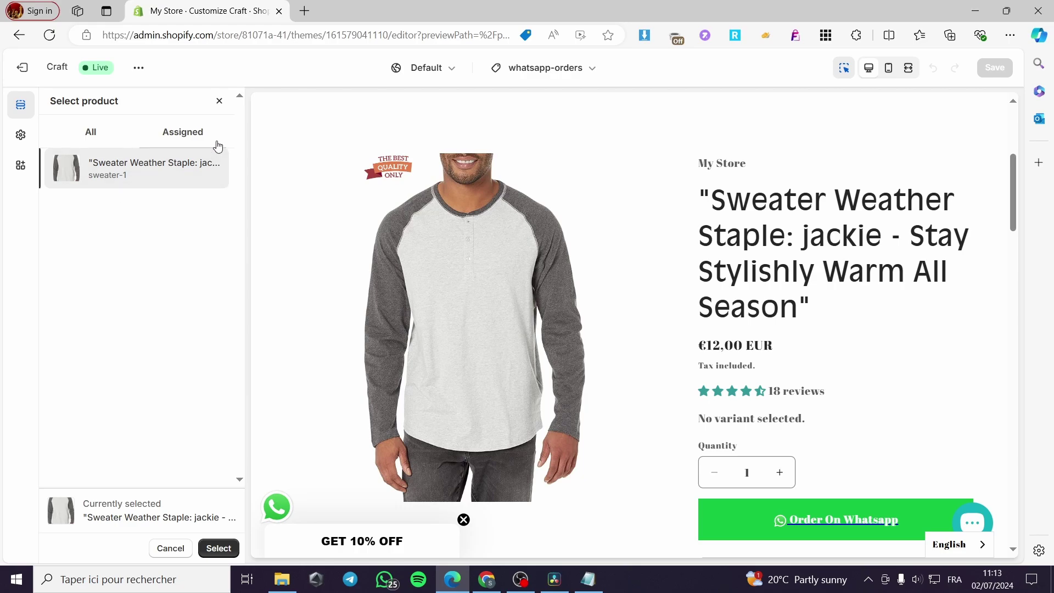
left_click(219, 101)
scroll(862, 340, "down", 3)
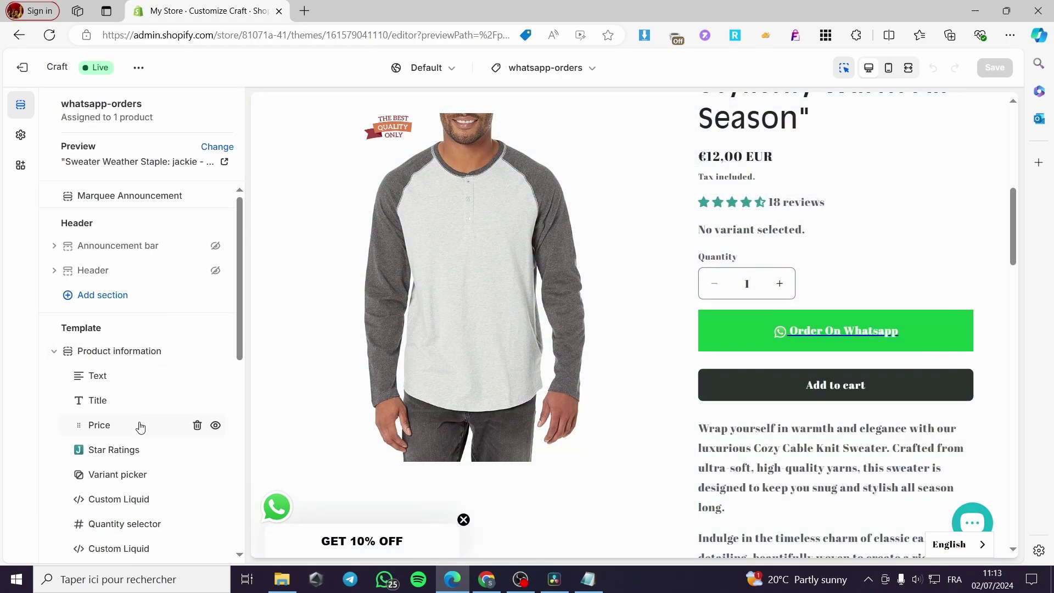
scroll(143, 385, "down", 5)
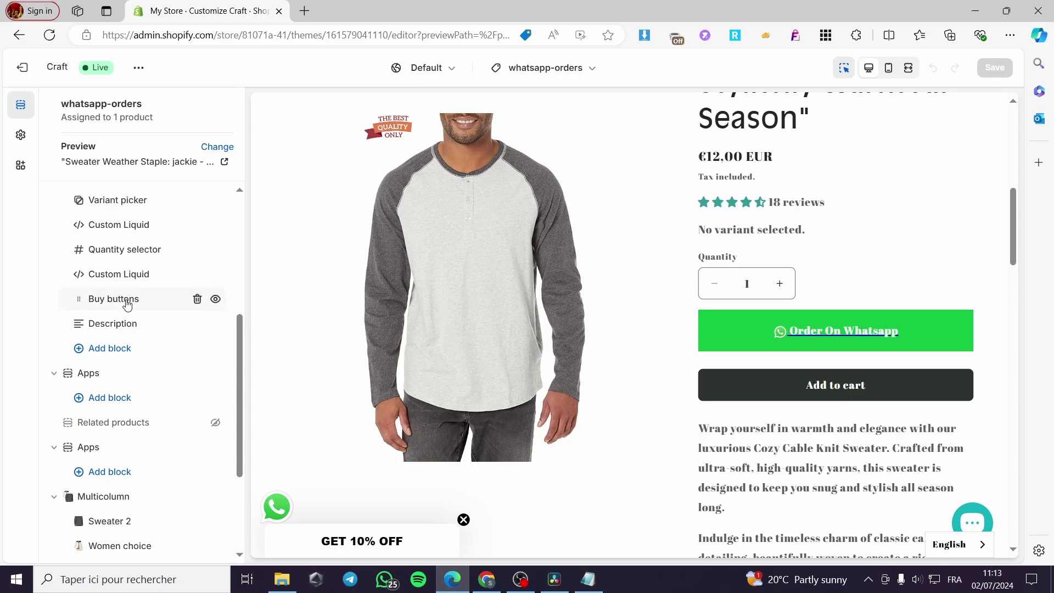
mouse_move(207, 324)
scroll(795, 336, "up", 7)
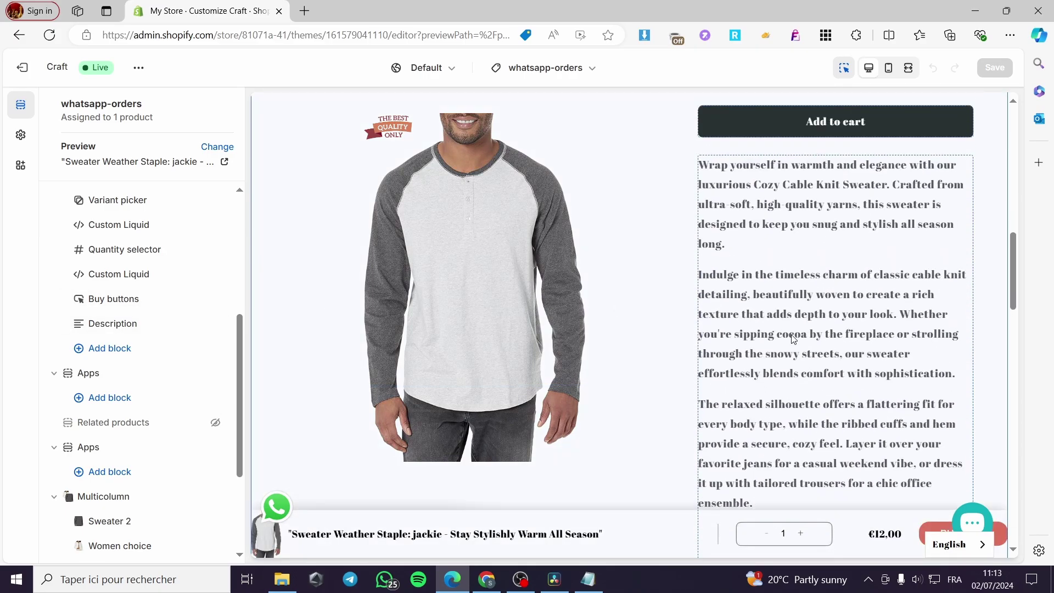
scroll(603, 272, "up", 1)
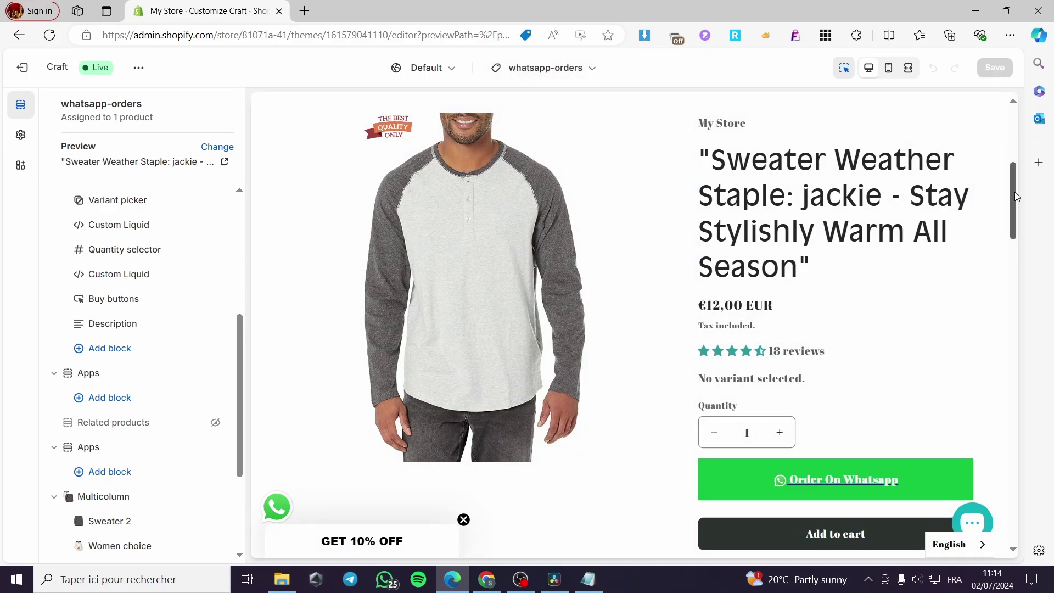
left_click_drag(1015, 195, 1011, 124)
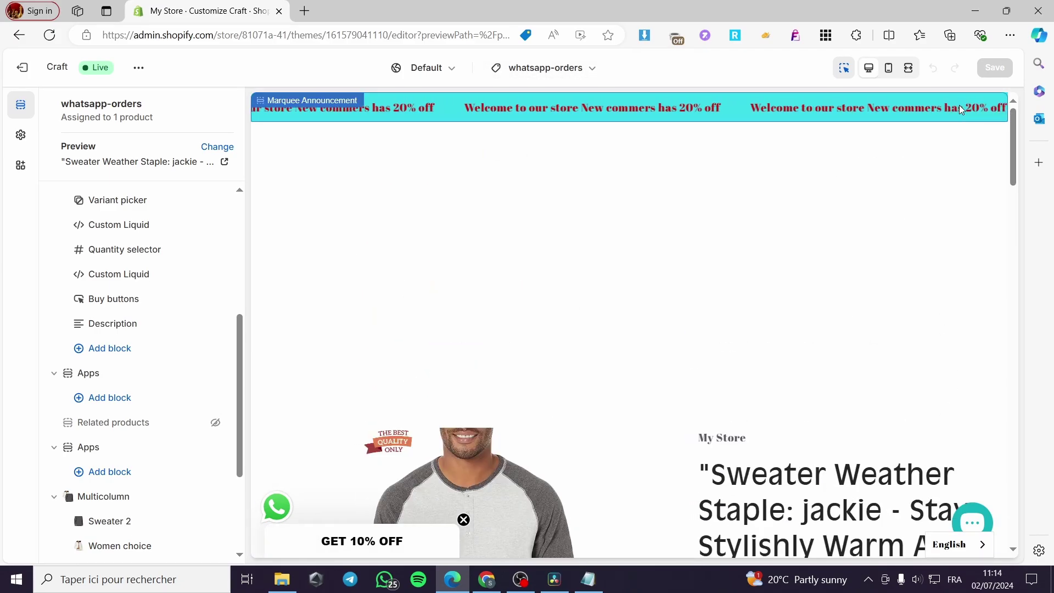
scroll(852, 179, "down", 5)
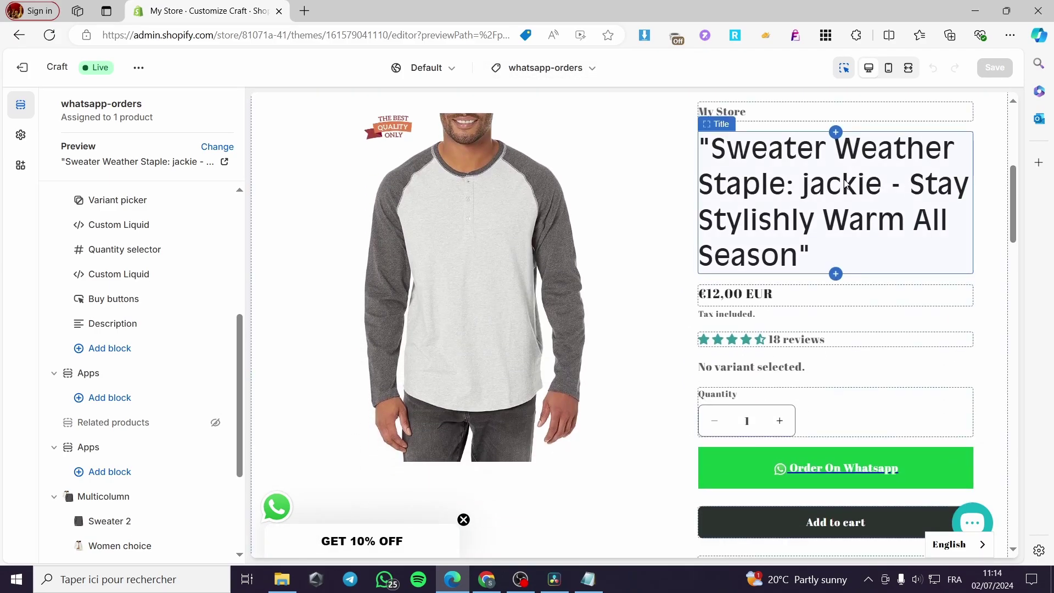